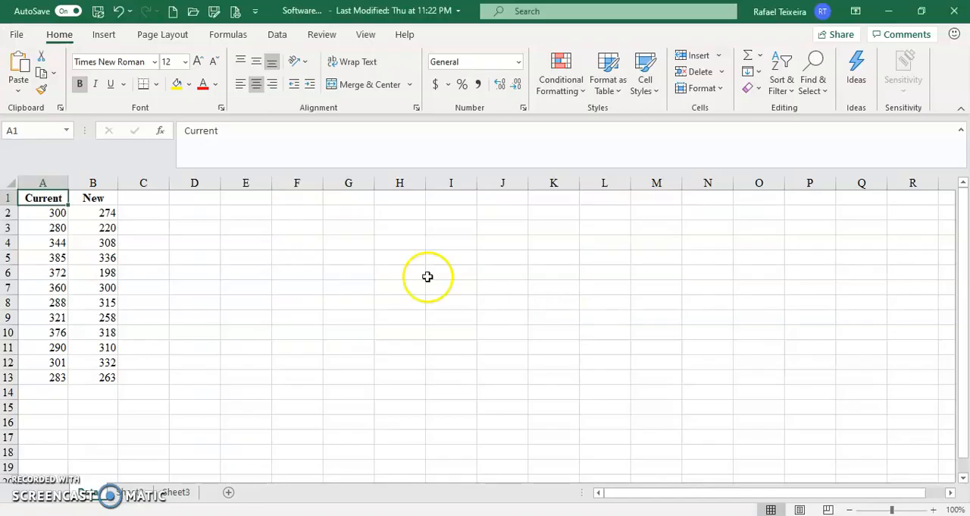
Switch to the SoftwareTest workbook in Excel and check its data commands for the Data Analysis tool.
click(206, 301)
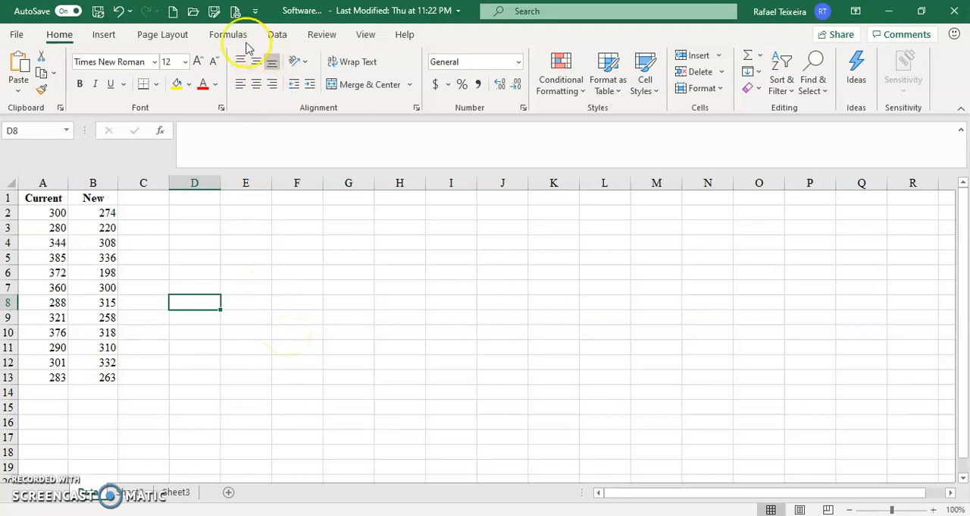
click(275, 34)
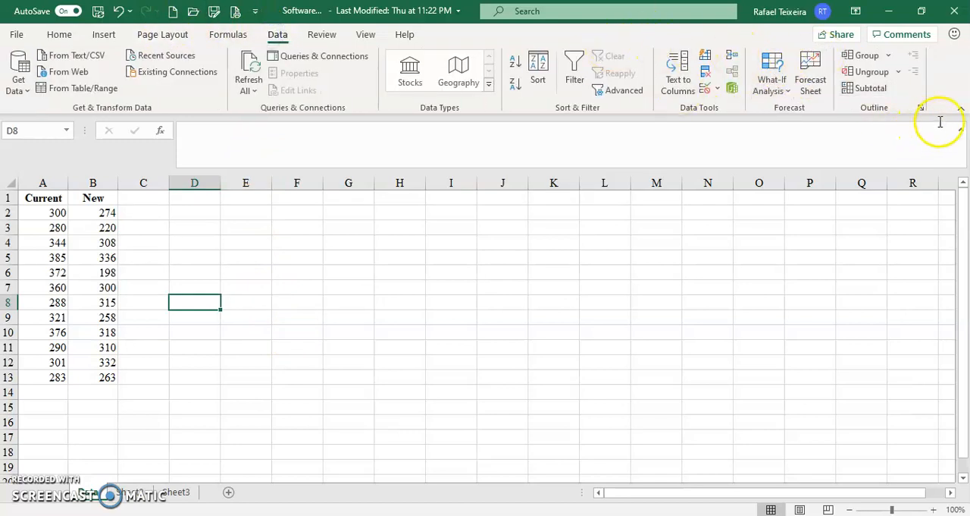
click(961, 109)
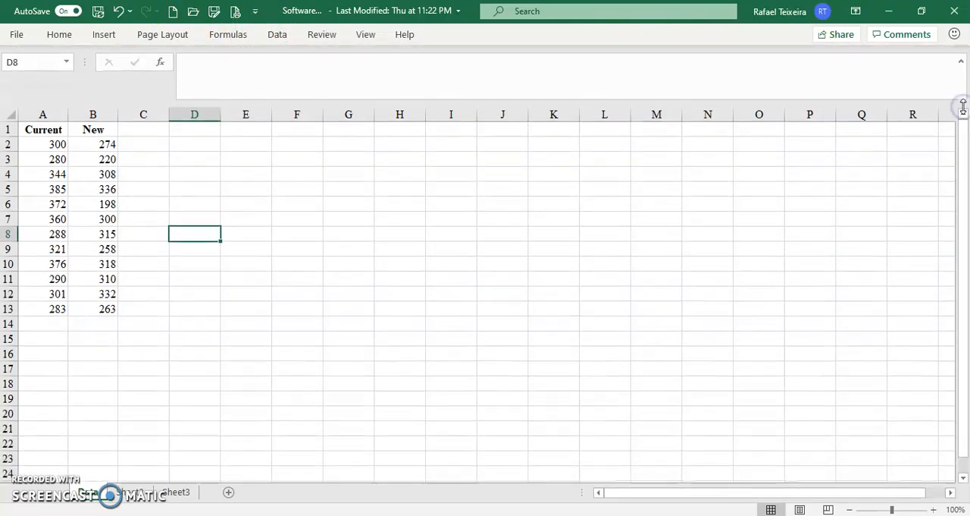
click(961, 63)
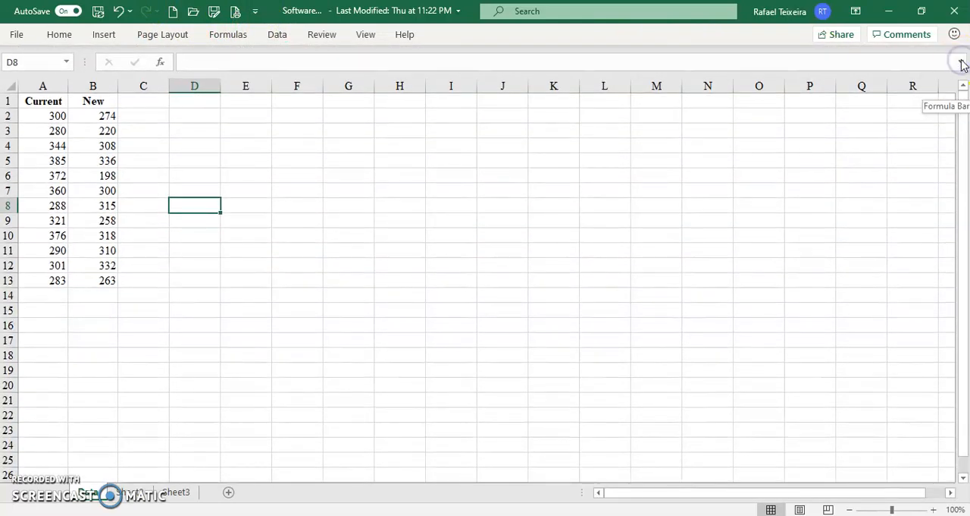
click(961, 64)
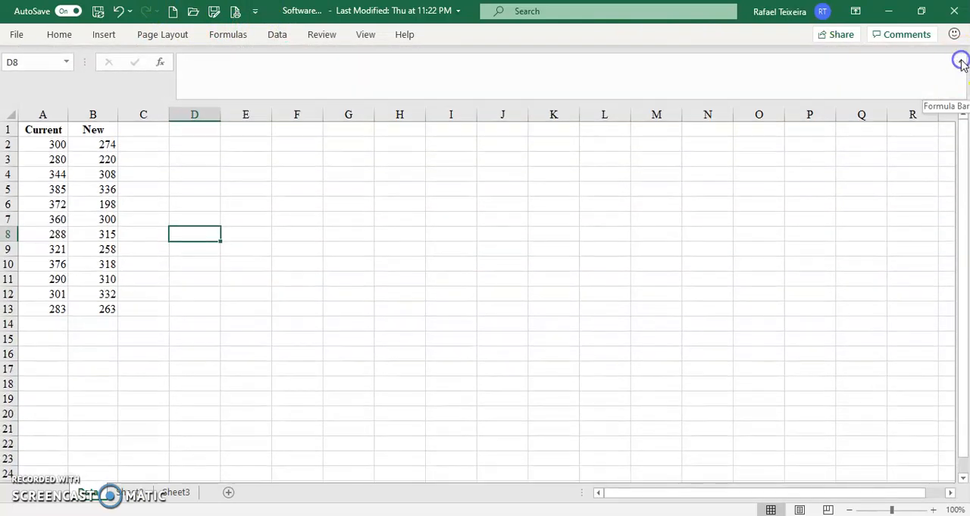
click(277, 34)
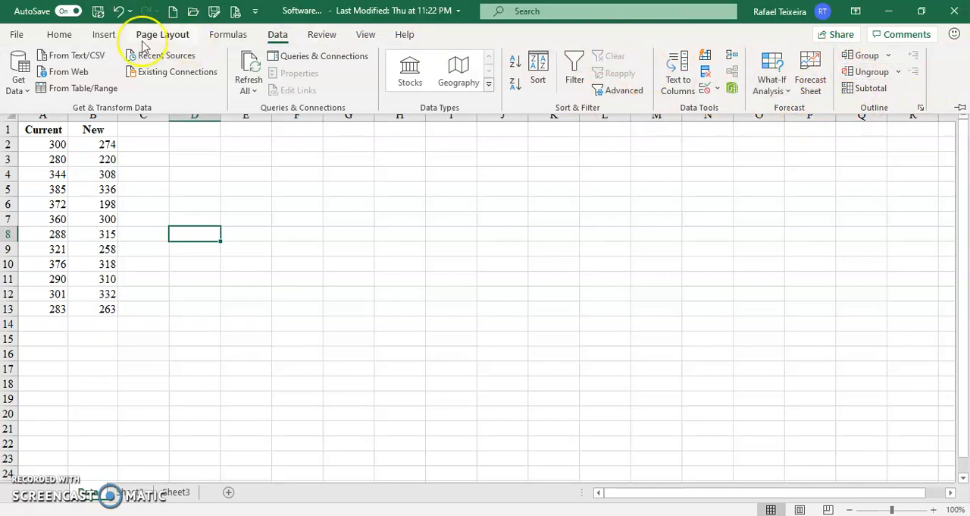
click(17, 34)
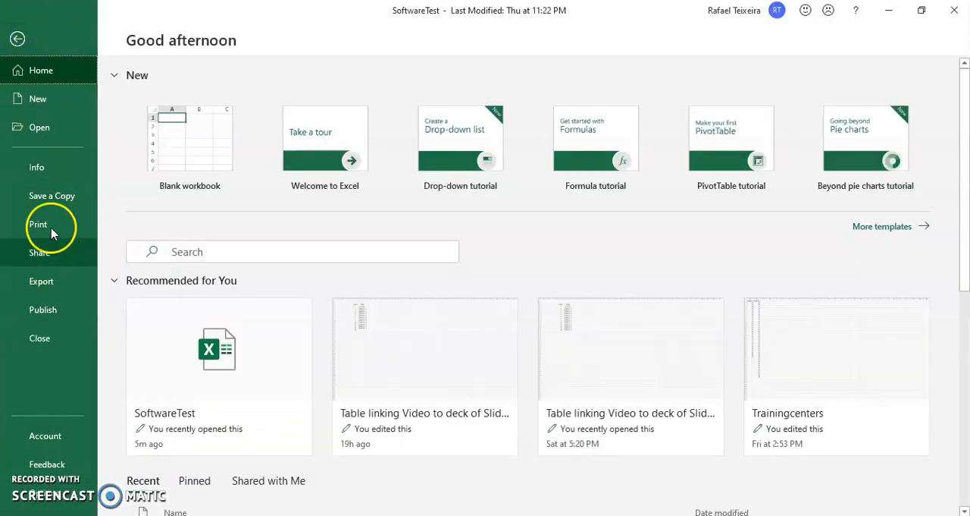
click(39, 131)
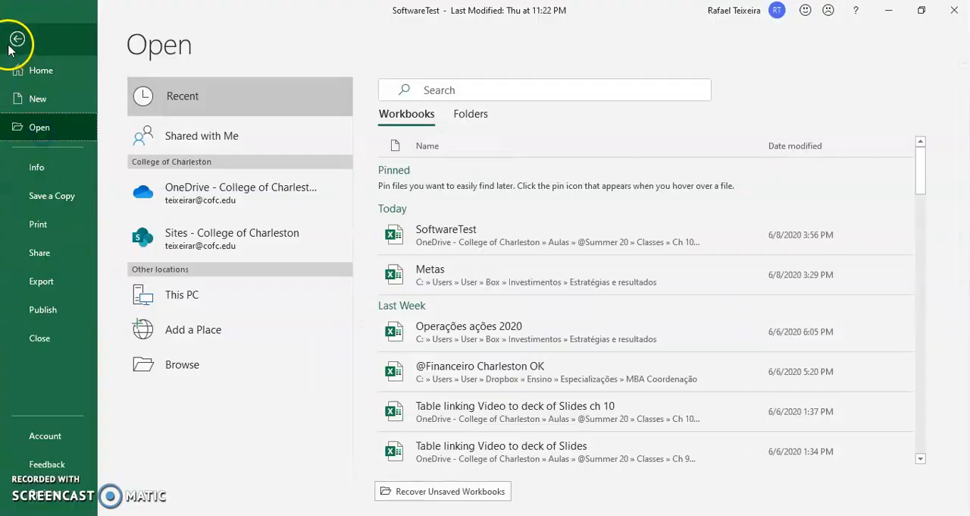
click(17, 36)
Open the Excel add-ins manager from the program options and confirm the add-in selection for Analysis ToolPak.
click(12, 36)
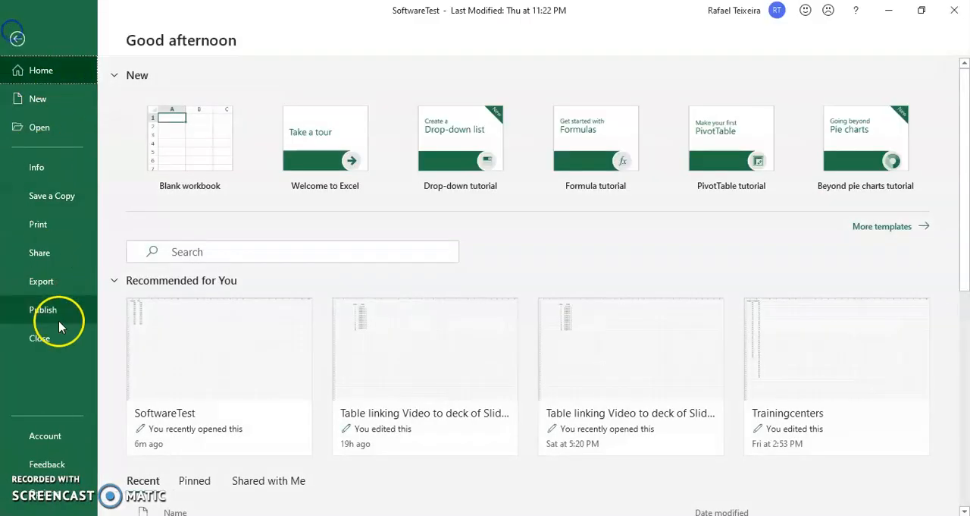
click(38, 492)
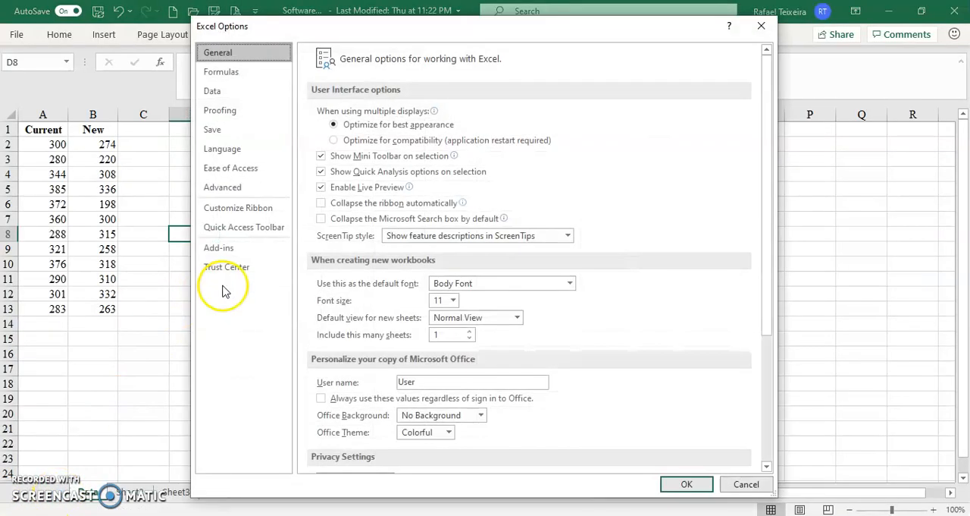
click(241, 249)
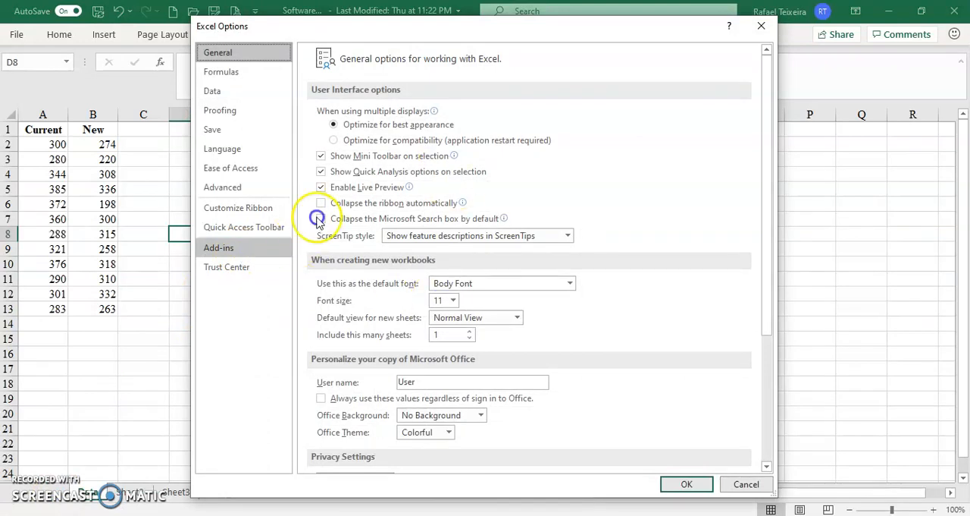
click(236, 250)
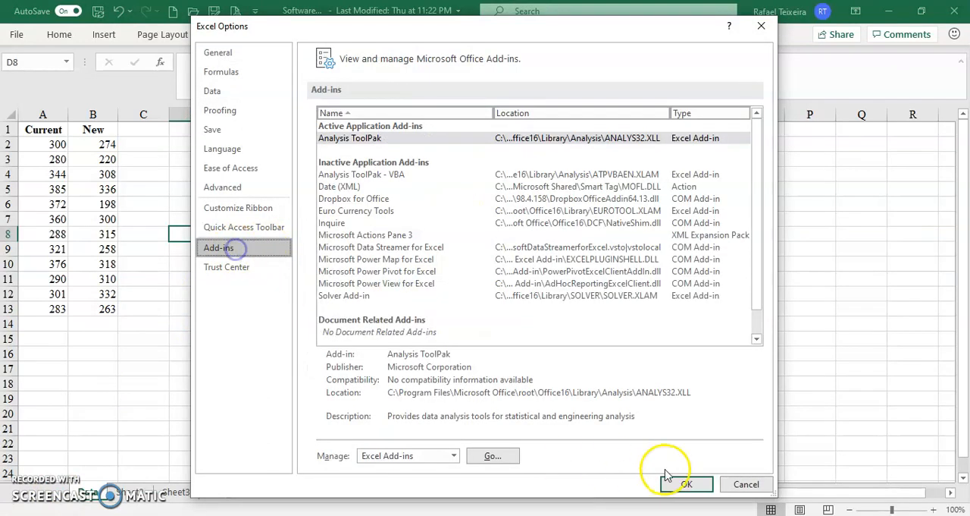
click(404, 140)
click(493, 454)
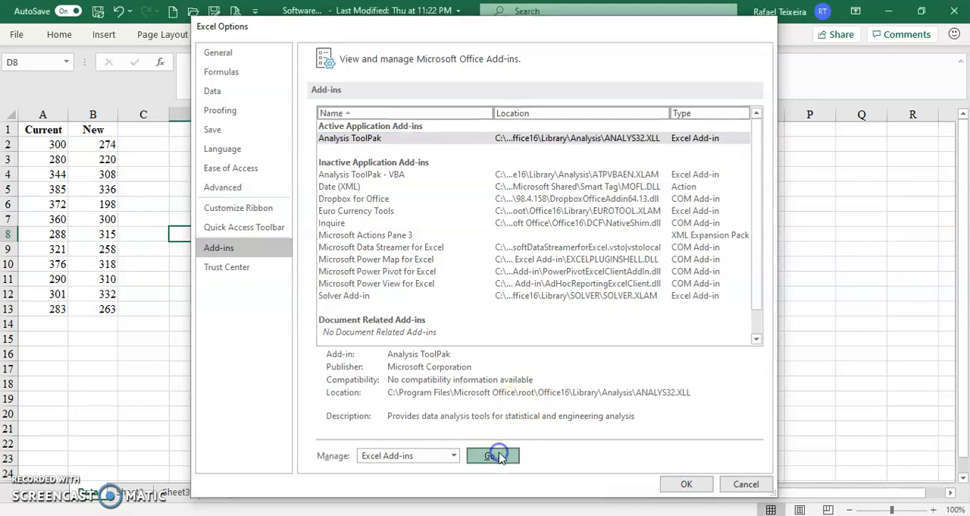
click(500, 160)
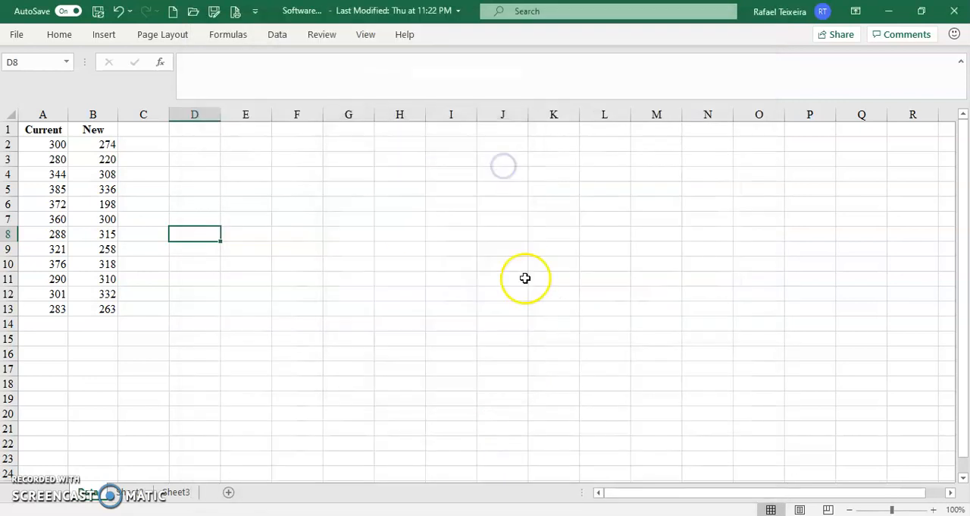
Look through the data, review and formula commands for the Data Analysis tool.
click(277, 35)
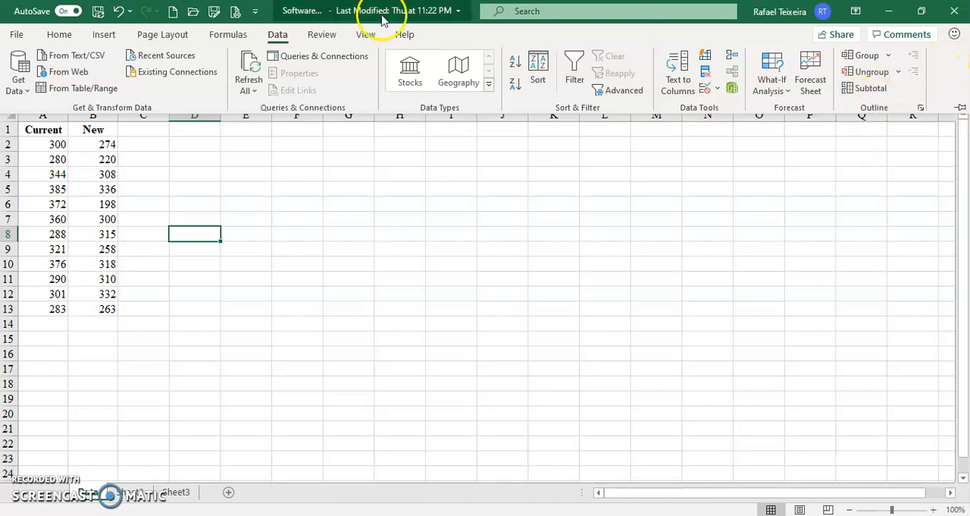
click(321, 34)
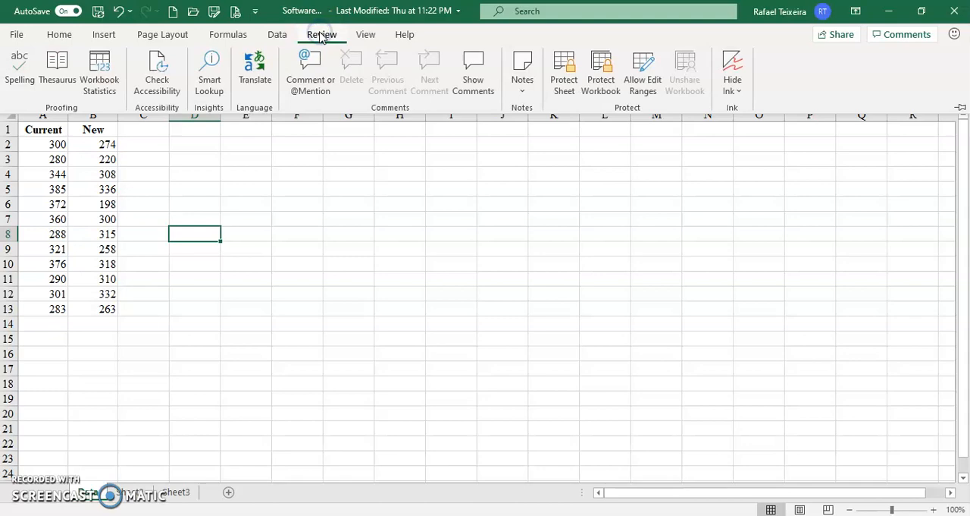
click(276, 35)
click(230, 34)
click(274, 34)
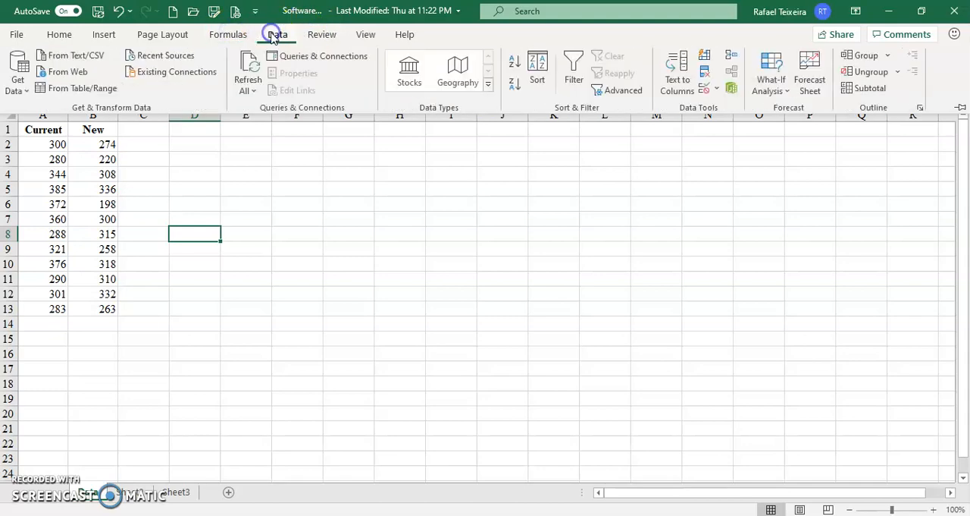
Return to the Excel add-ins manager, make sure Analysis ToolPak is enabled, and apply the selection.
click(18, 35)
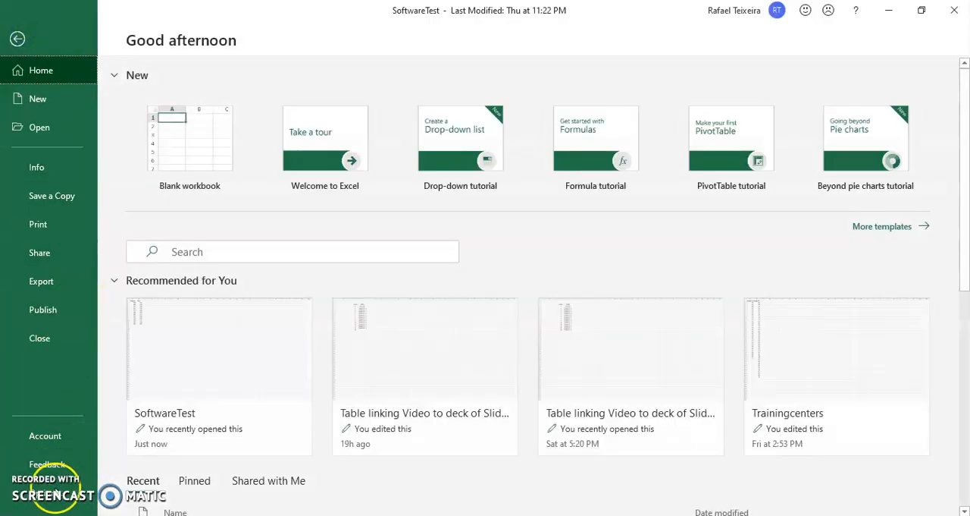
click(53, 492)
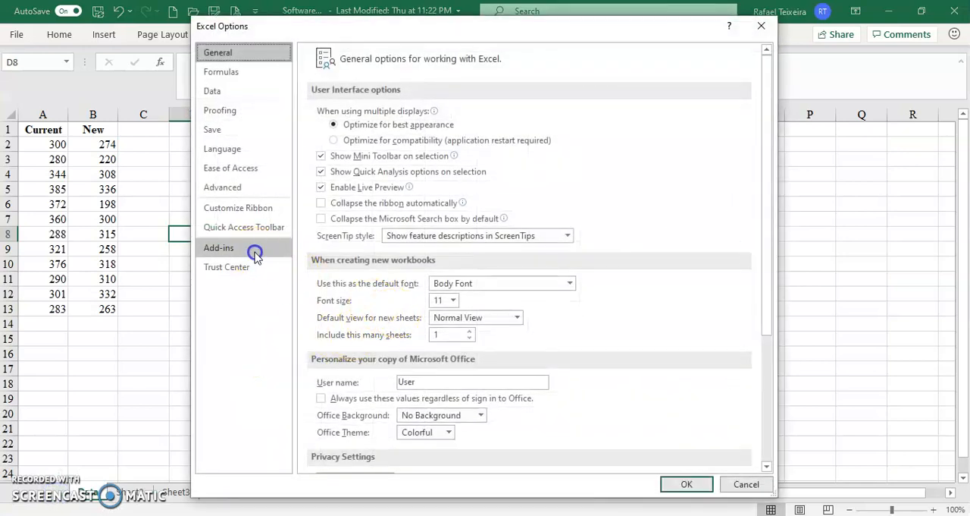
click(254, 255)
click(413, 138)
click(485, 455)
click(364, 160)
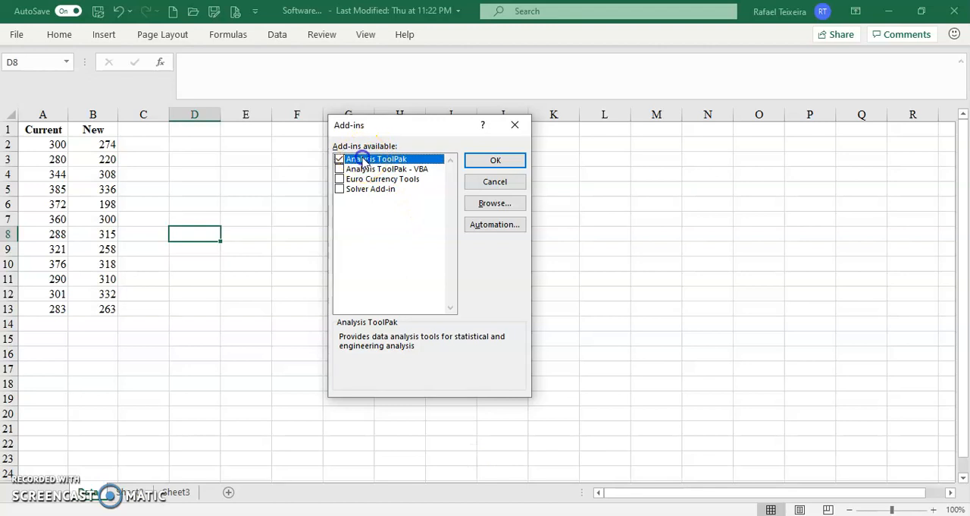
click(495, 161)
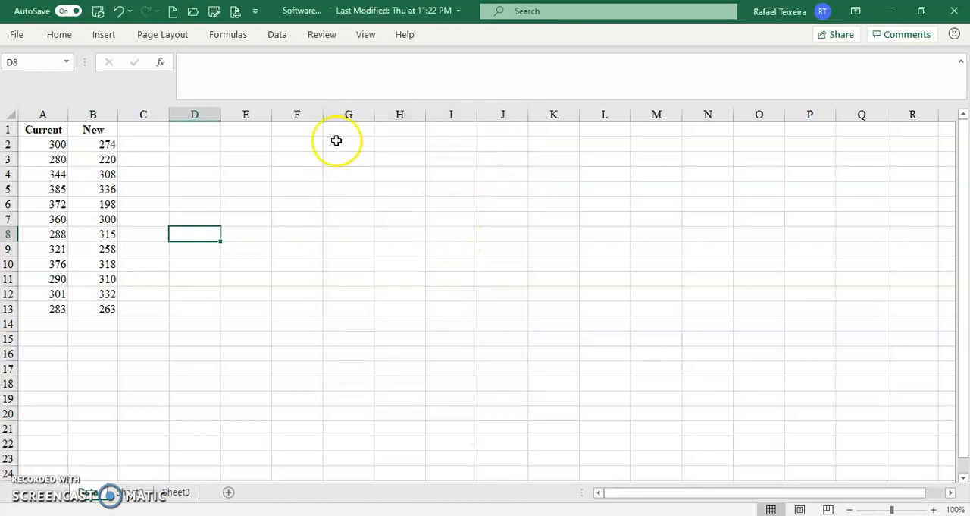
Return to SoftwareTest through the recent files in Book1 and recheck its data commands for Data Analysis.
click(278, 34)
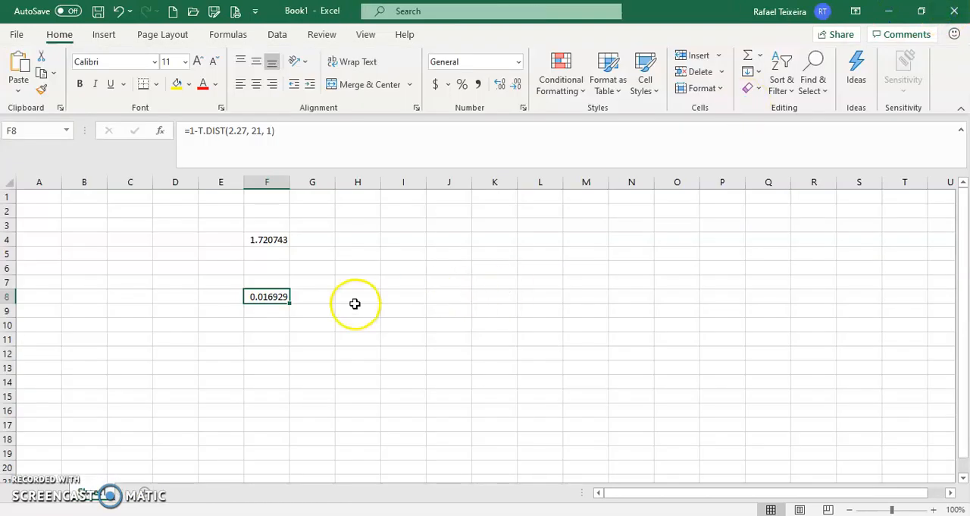
click(769, 253)
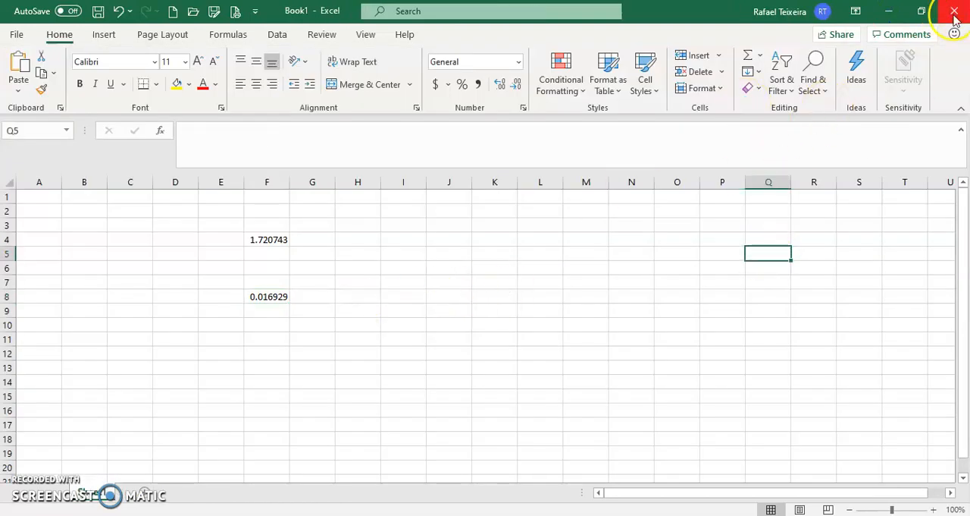
click(541, 187)
click(11, 35)
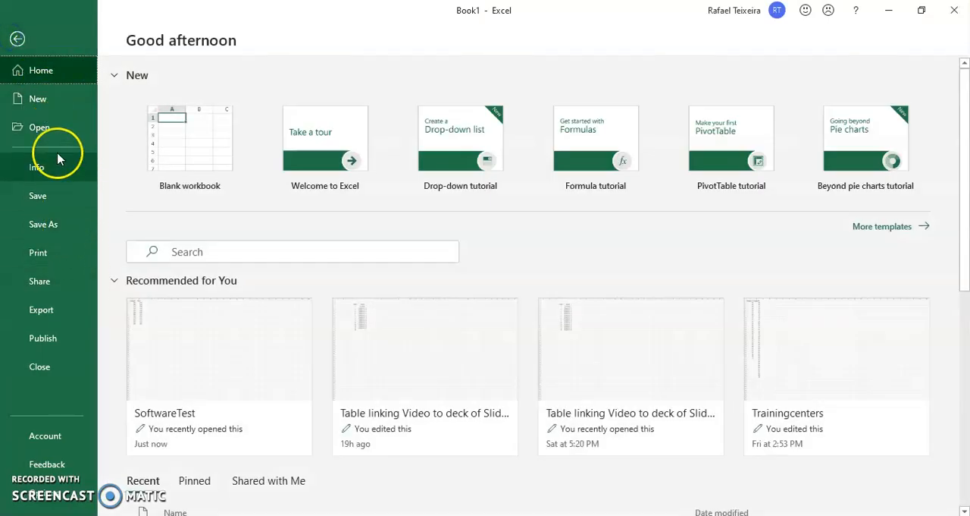
scroll(189, 326, down, 3)
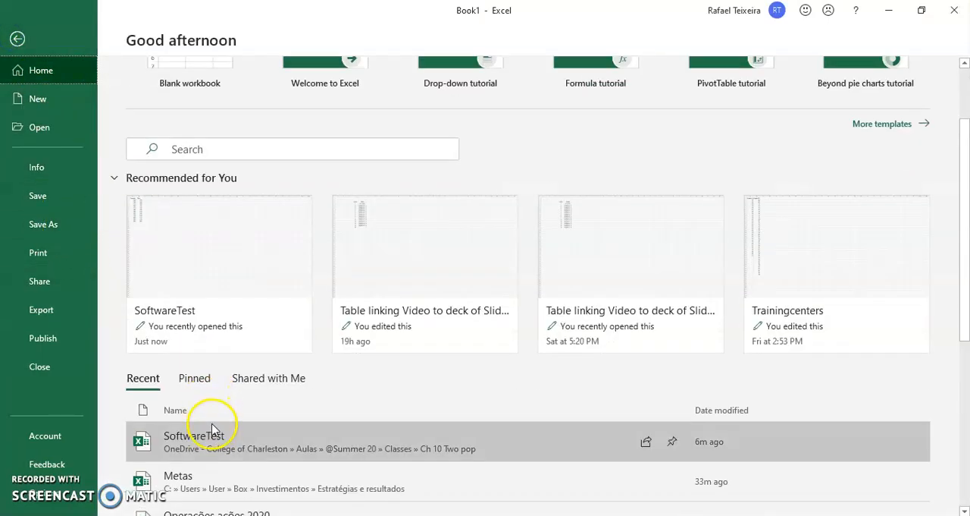
click(213, 429)
click(478, 279)
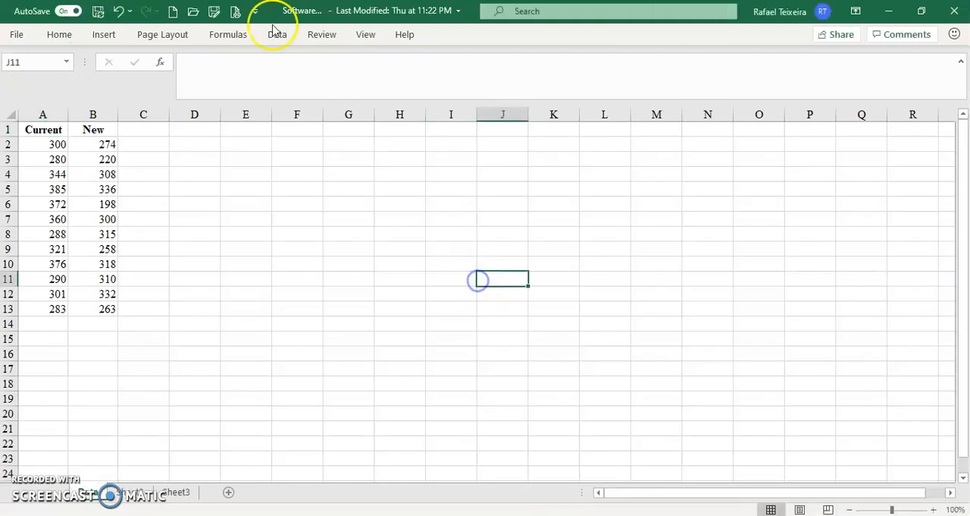
click(277, 34)
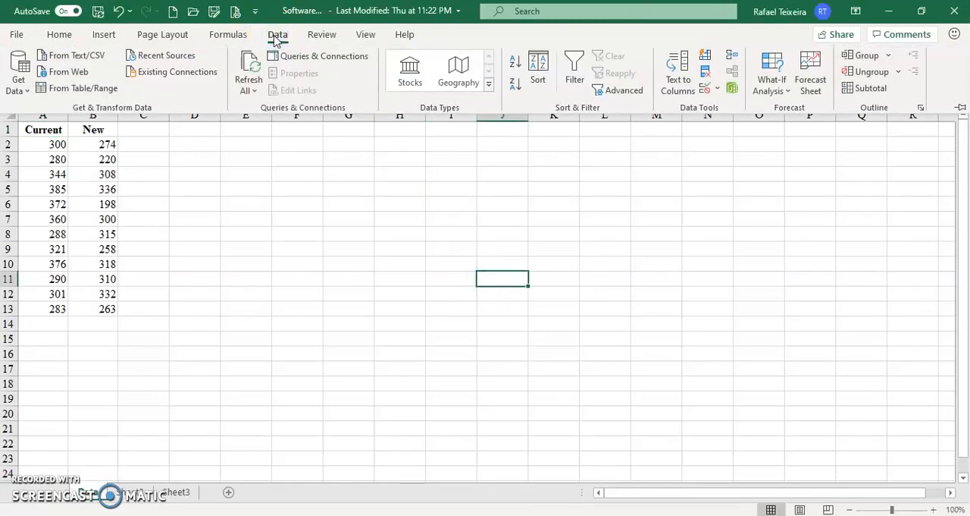
double_click(276, 34)
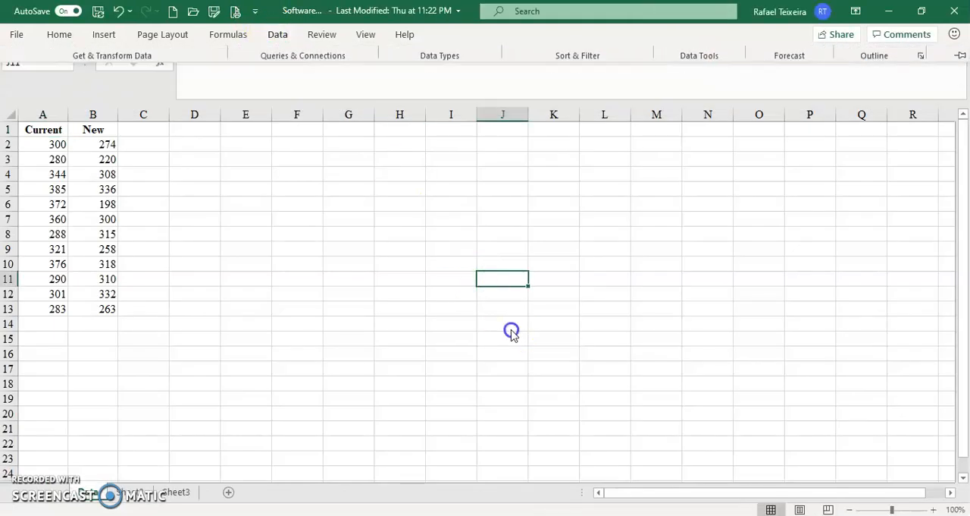
Restart Excel by closing both workbooks and reopening SoftwareTest in a maximized window.
click(953, 11)
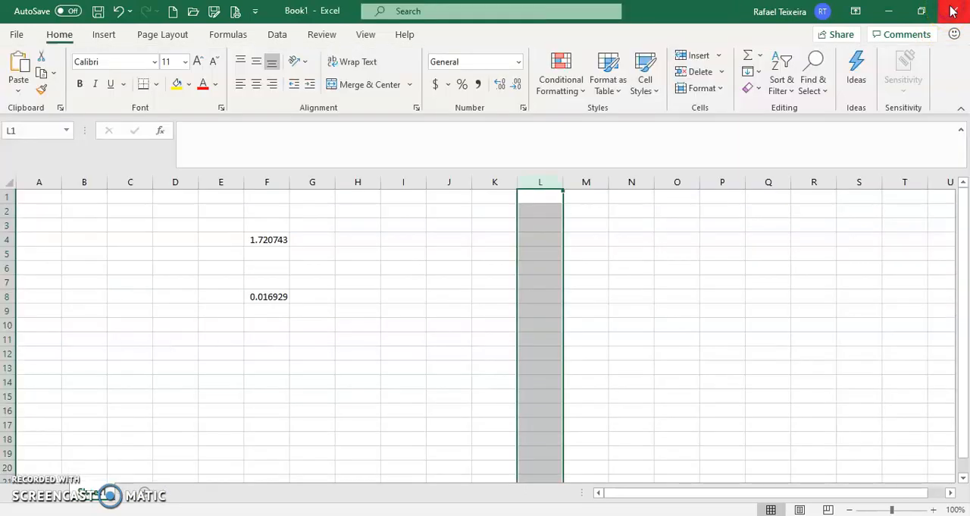
click(953, 10)
click(529, 346)
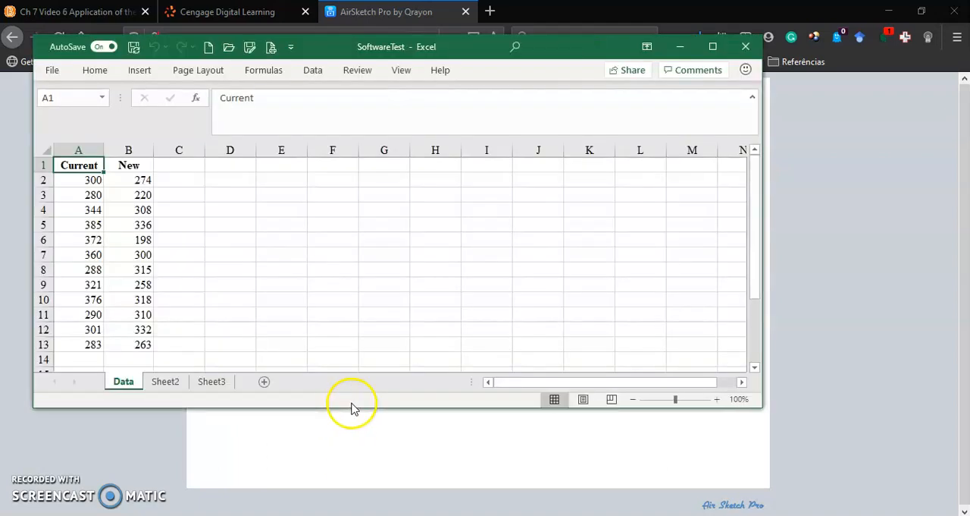
click(313, 72)
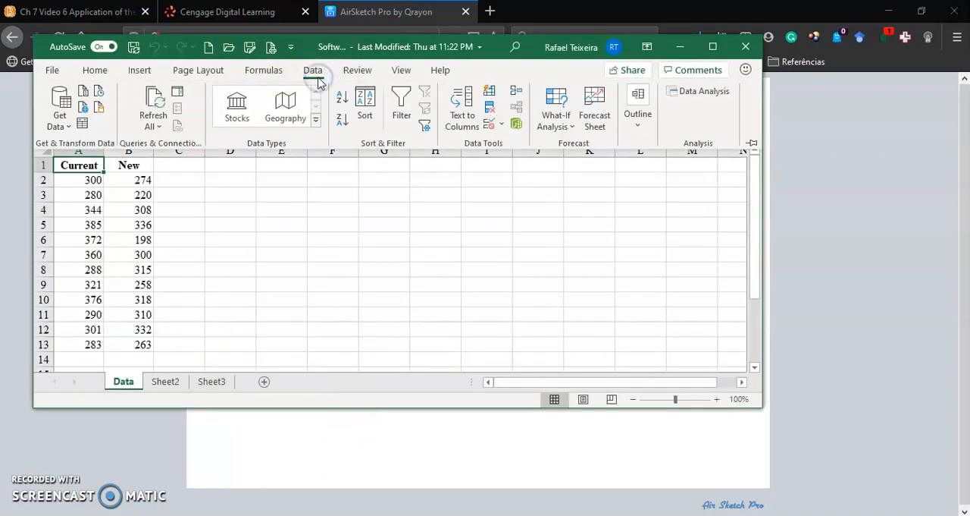
click(713, 52)
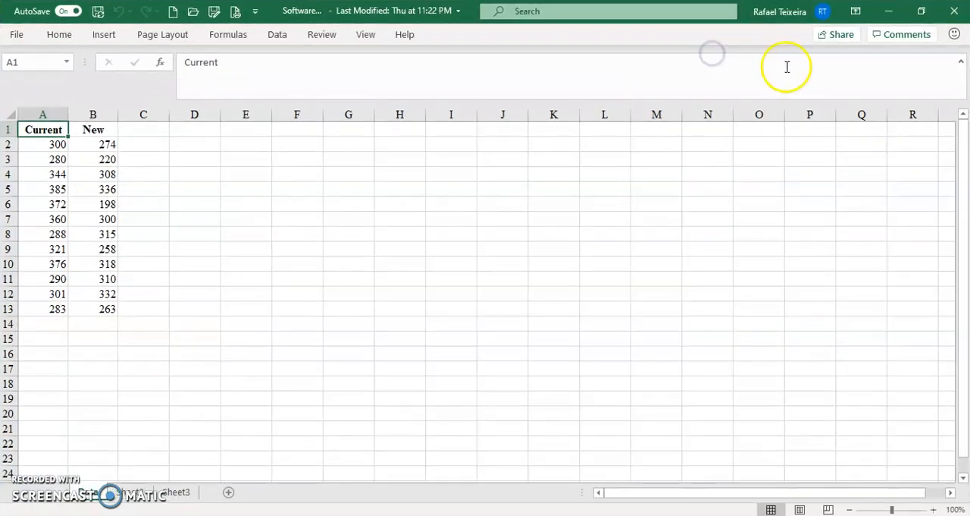
Start the t-Test: Two-Sample Assuming Unequal Variances from the Data Analysis tools.
click(276, 34)
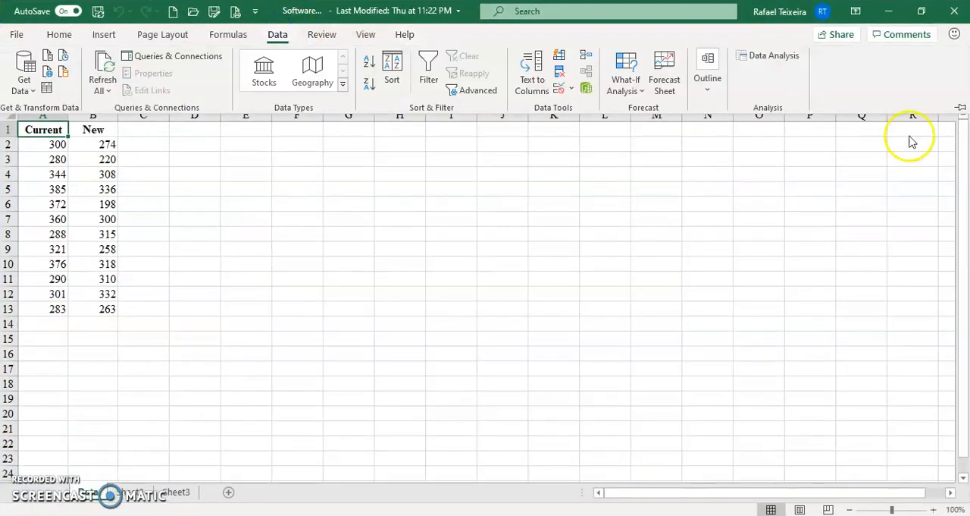
click(961, 110)
click(773, 56)
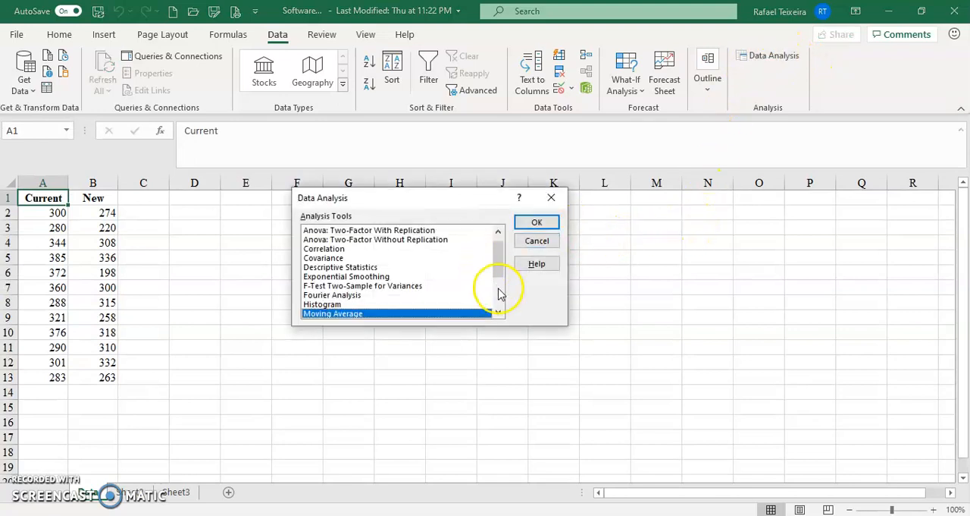
click(500, 300)
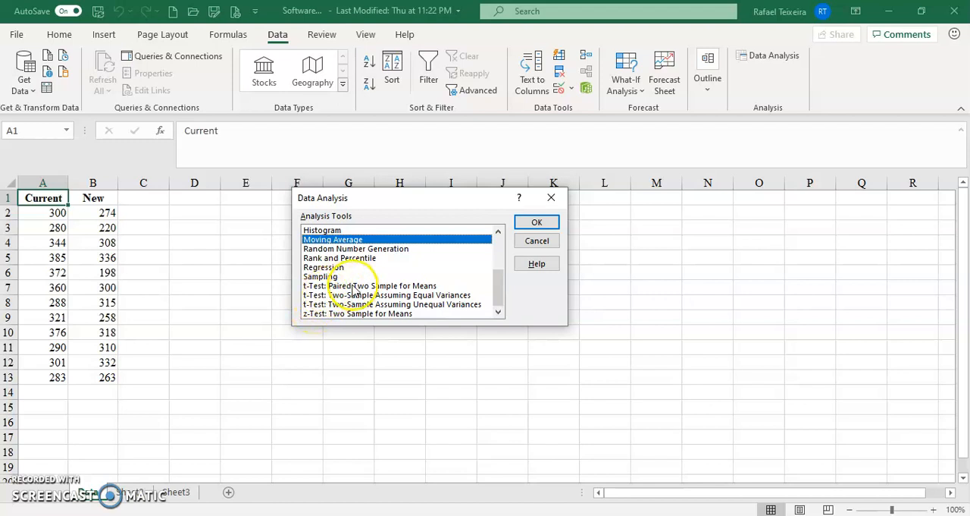
click(323, 305)
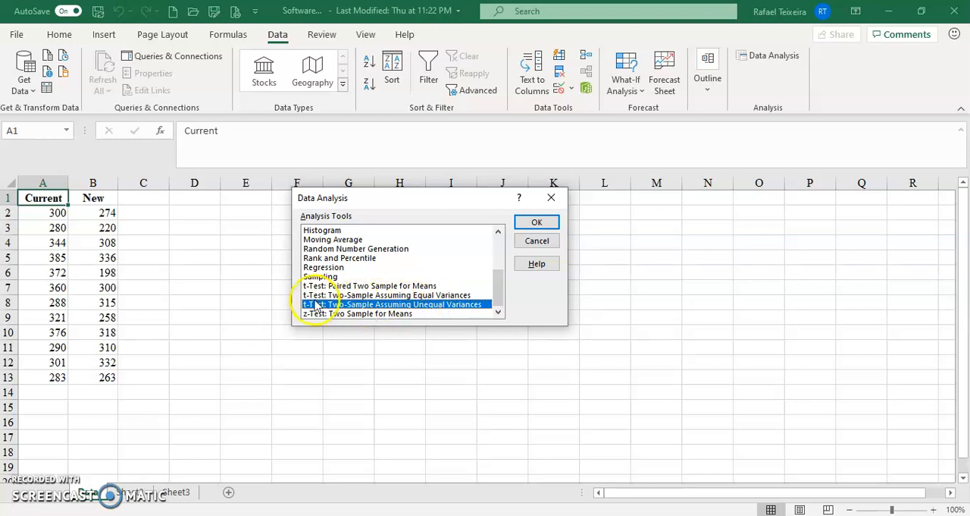
click(535, 221)
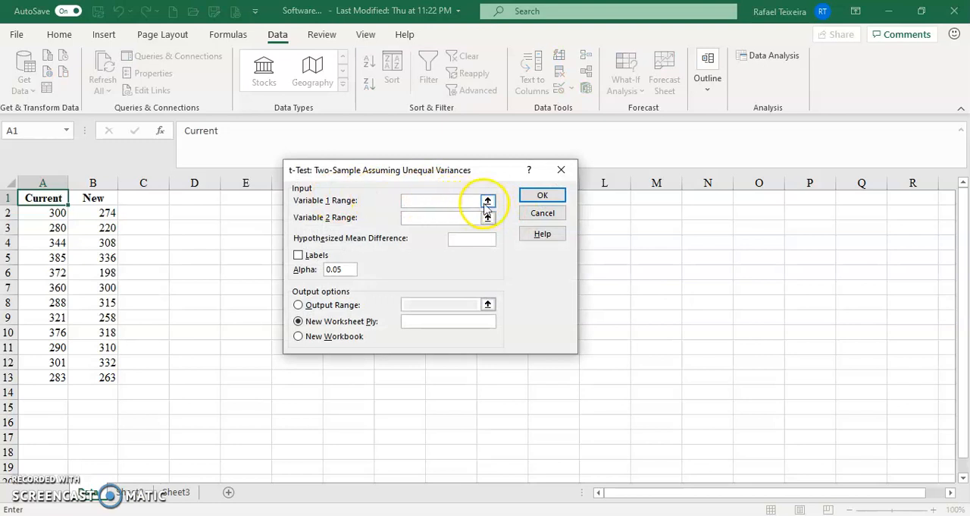
Set the Variable 1 range to $A$1:$A$13 and the Variable 2 range to $B$1:$B$13.
click(488, 202)
drag(65, 191, 55, 373)
click(569, 189)
click(488, 218)
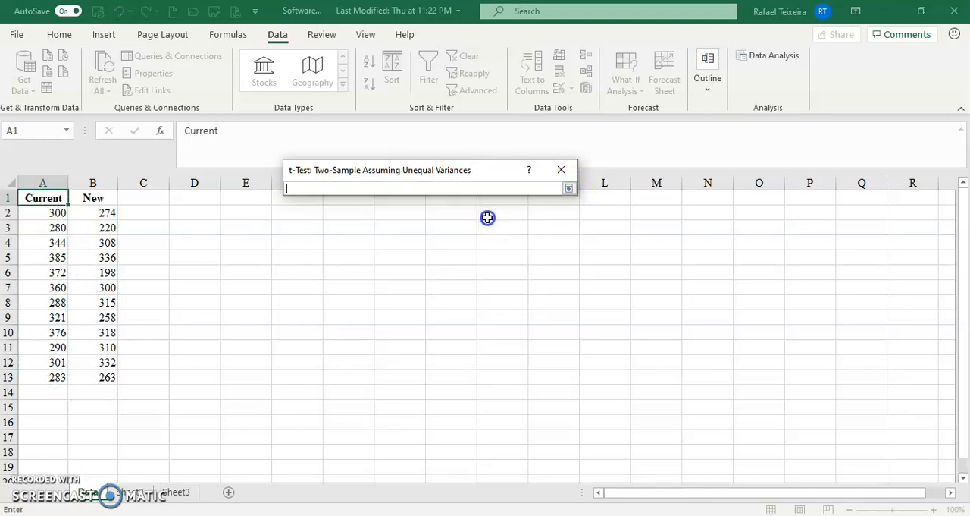
drag(94, 198, 98, 372)
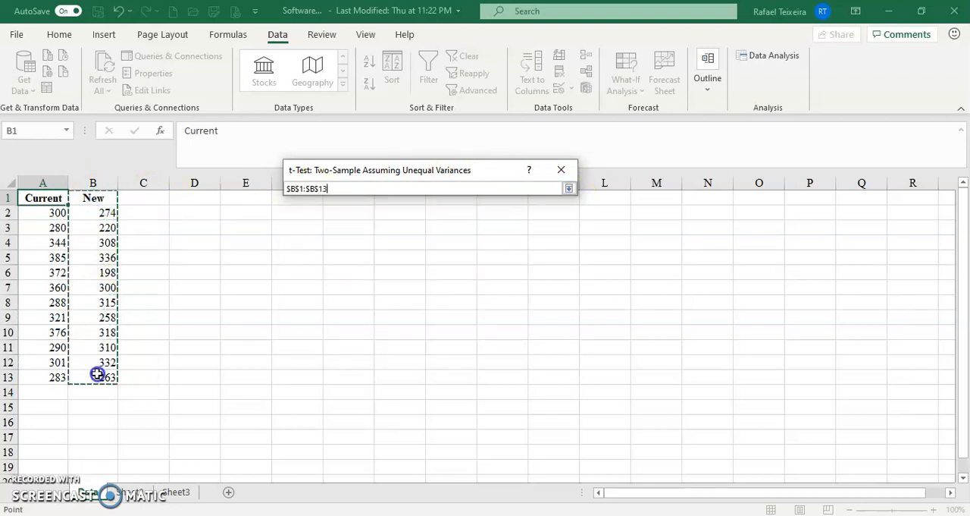
click(568, 188)
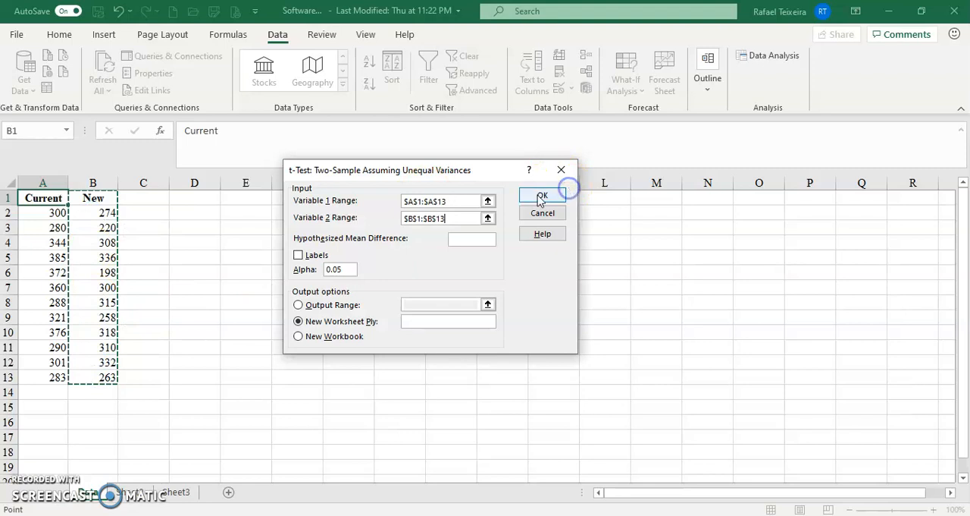
Enable Labels, set the Hypothesized Mean Difference to 0, and run the t-test with output on a new worksheet.
click(298, 255)
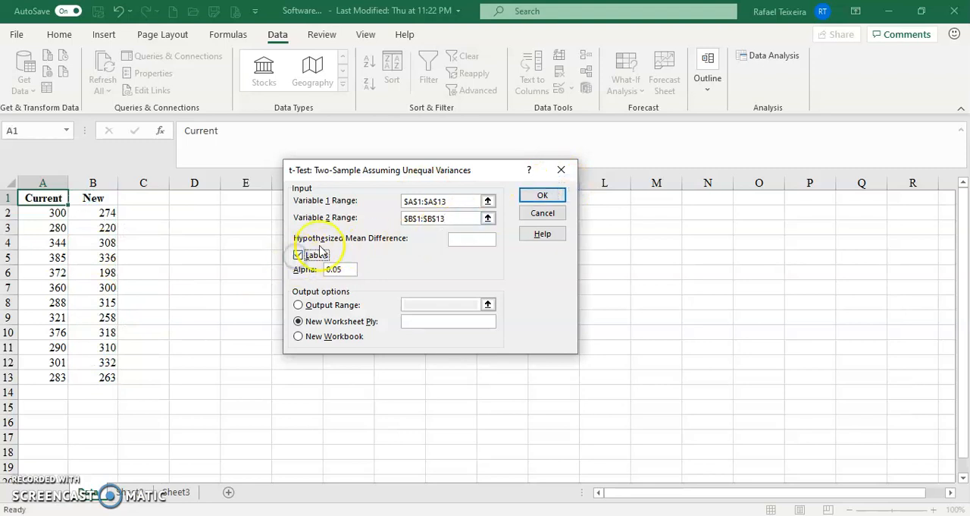
click(487, 237)
text(0)
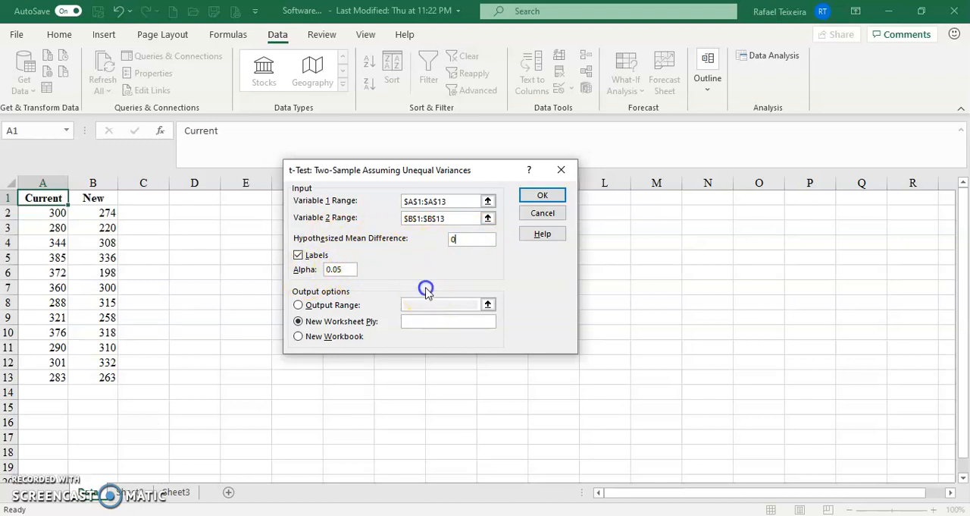
click(543, 197)
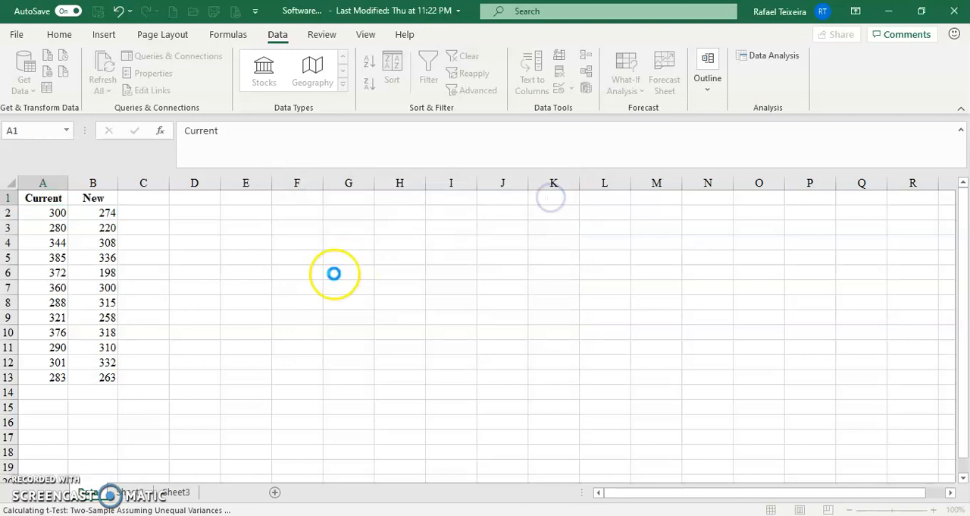
Fit column A of the t-test output to its contents and review the means, hypothesized difference and df.
click(207, 253)
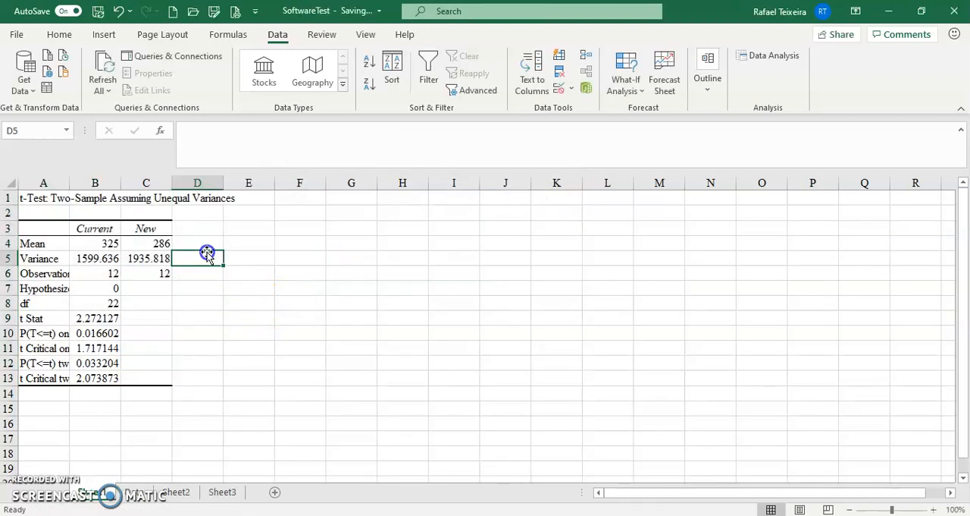
double_click(70, 182)
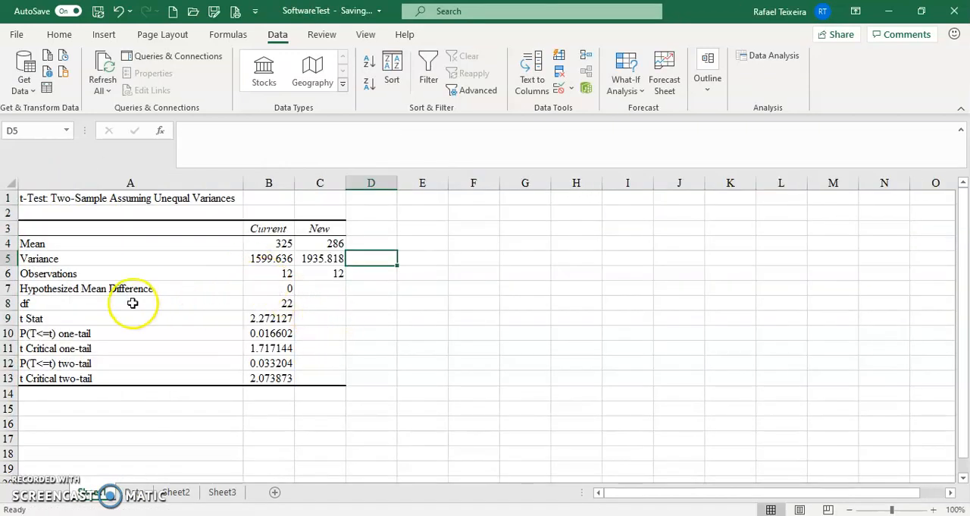
click(278, 302)
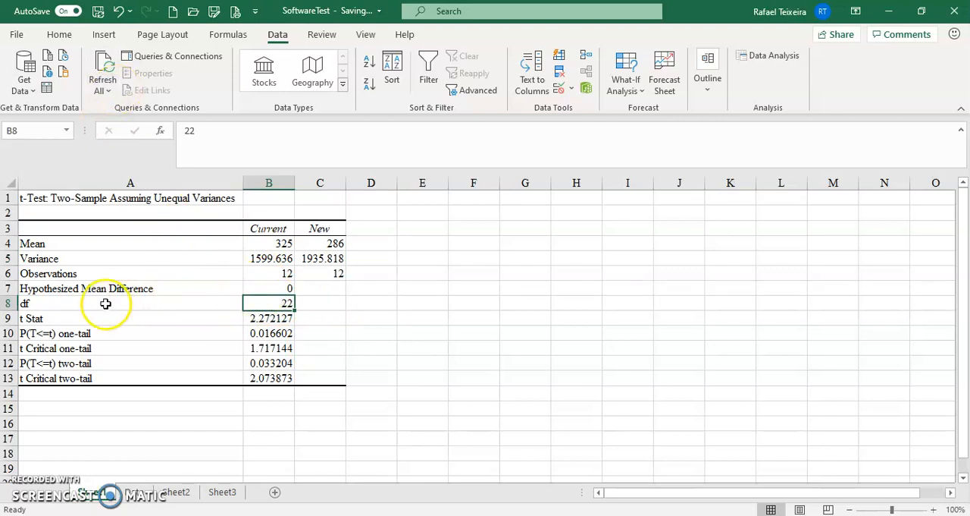
drag(314, 244, 282, 251)
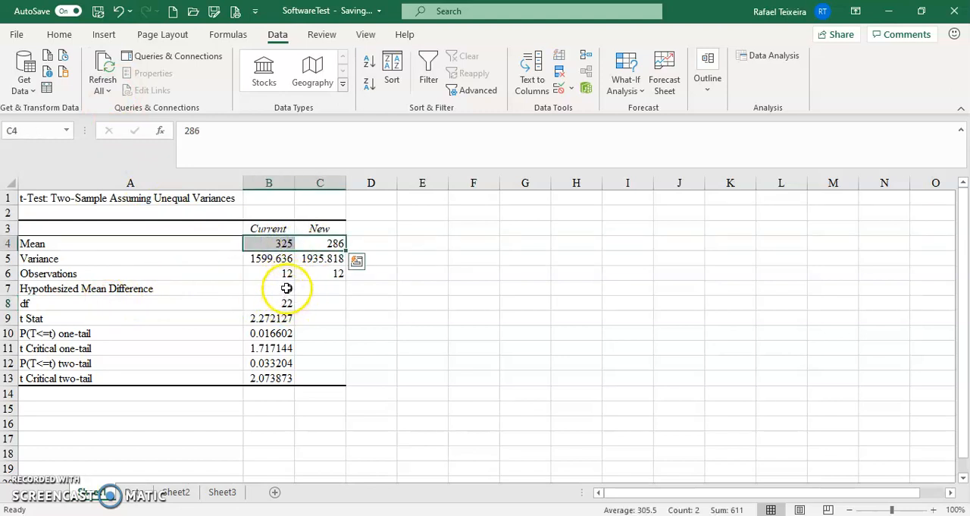
click(286, 288)
click(281, 304)
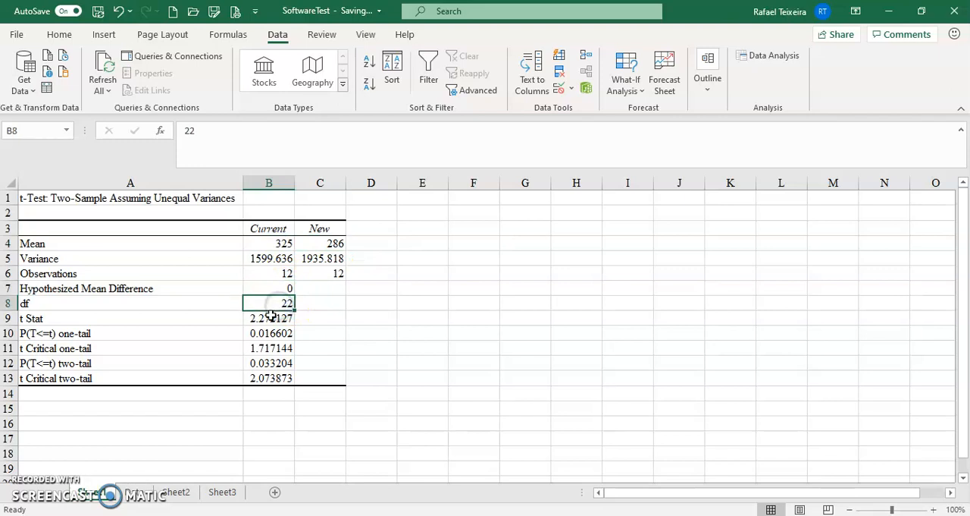
Highlight the t Stat label and its value in yellow.
drag(270, 316, 215, 314)
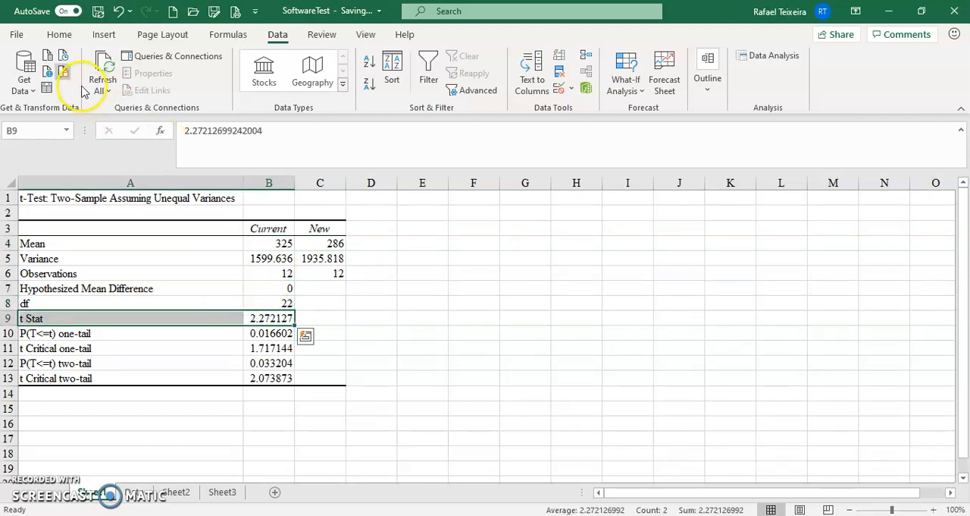
click(51, 37)
click(177, 85)
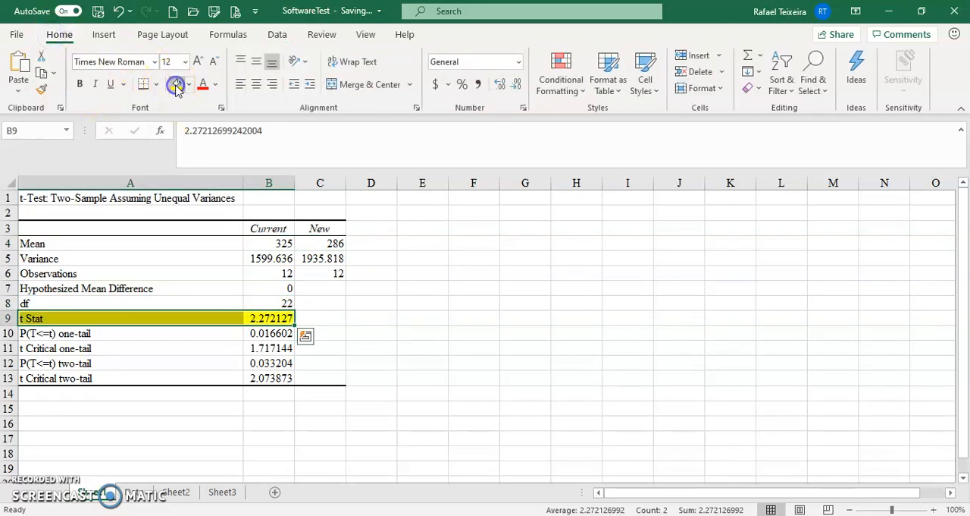
click(353, 330)
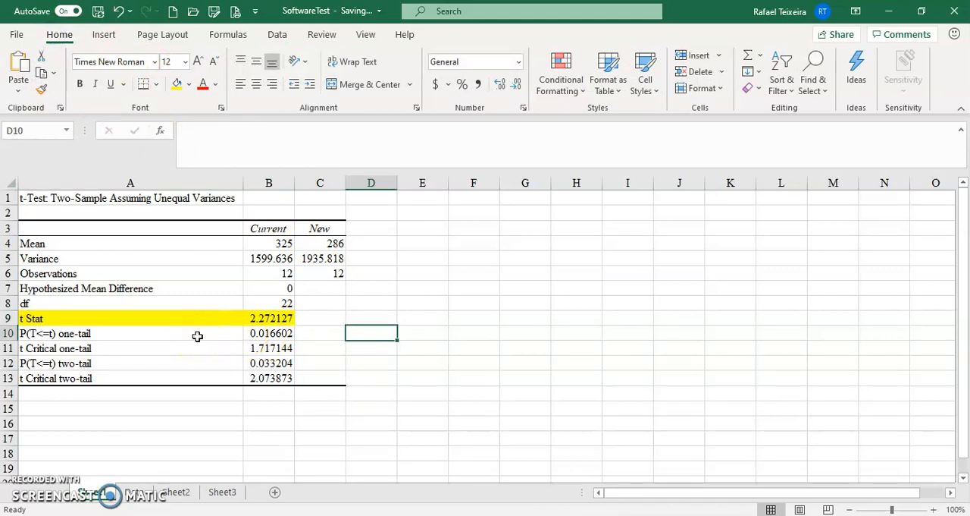
Highlight the P(T<=t) one-tail value in B10 in yellow and display it with two decimal places.
drag(126, 333, 112, 374)
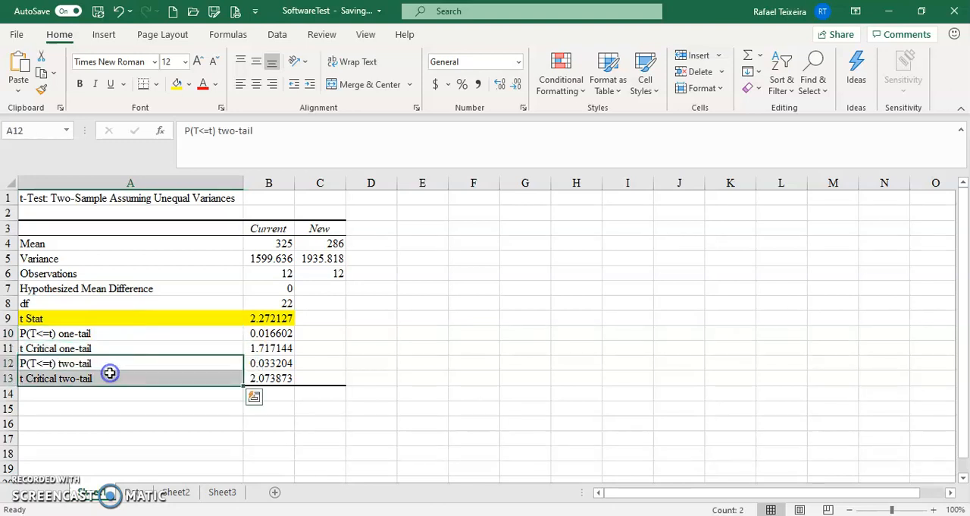
drag(143, 337, 144, 349)
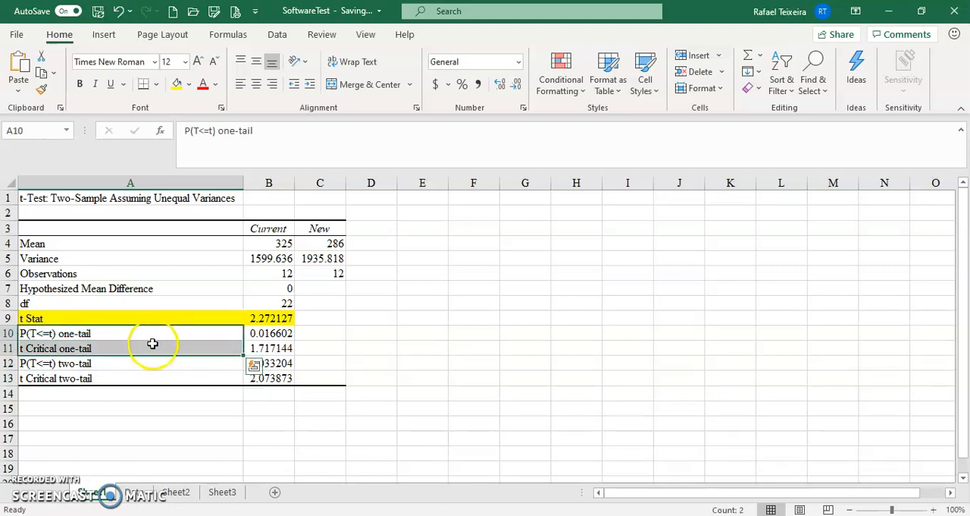
click(152, 333)
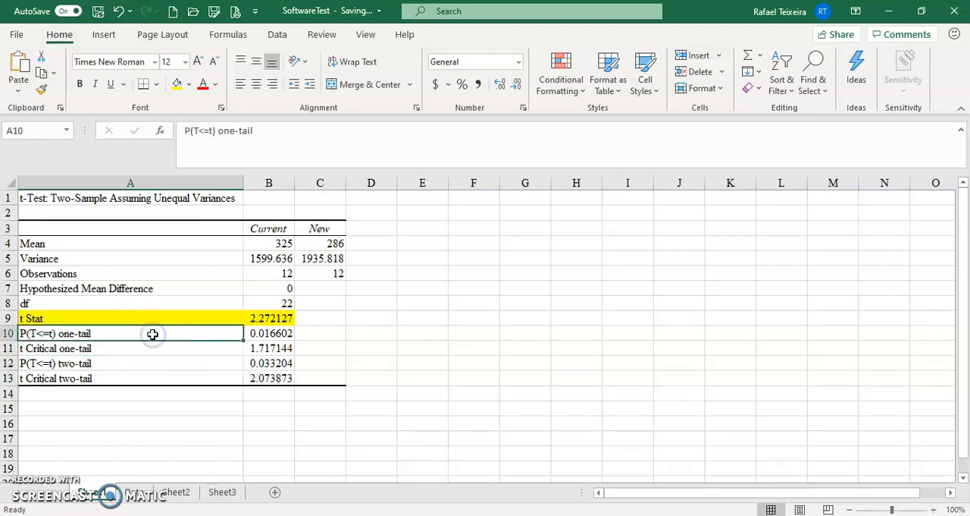
click(258, 332)
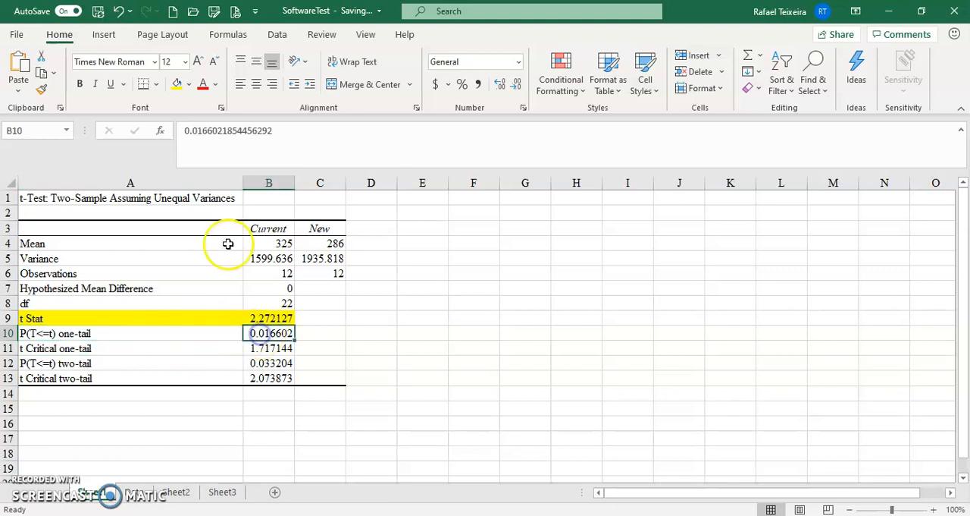
click(177, 83)
click(516, 88)
click(517, 89)
click(516, 89)
click(516, 89)
click(480, 269)
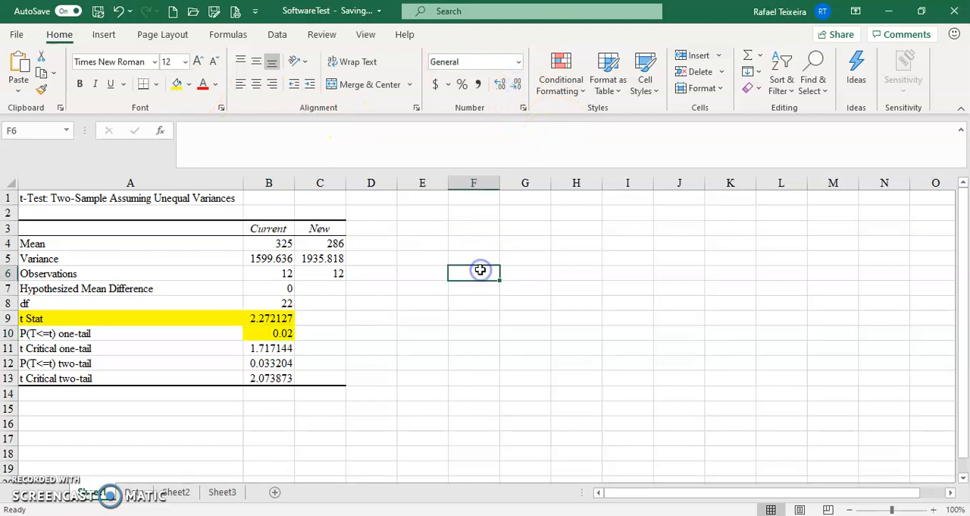
Enter the text note "--> is this p-vlaue lower than the alpha .05? Yes, so I reject the Ho" in C10.
click(279, 334)
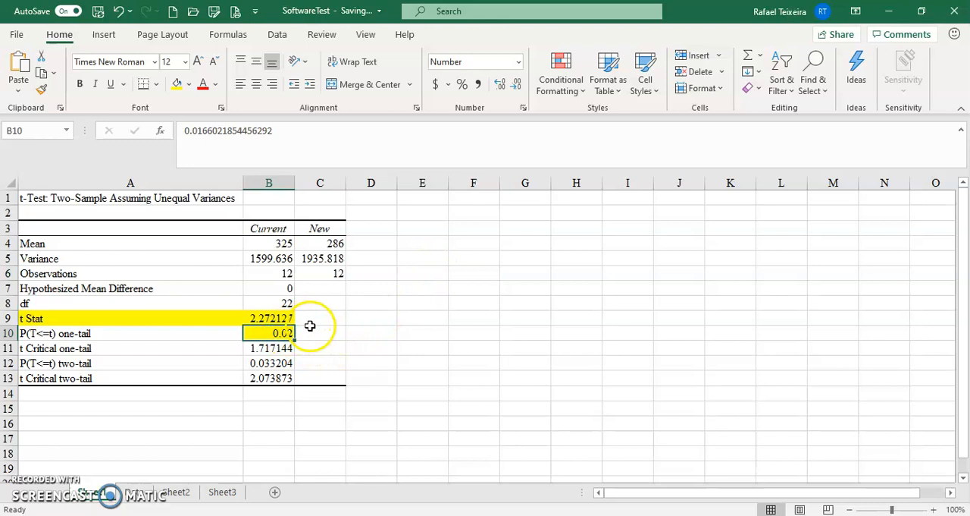
click(311, 333)
text(')
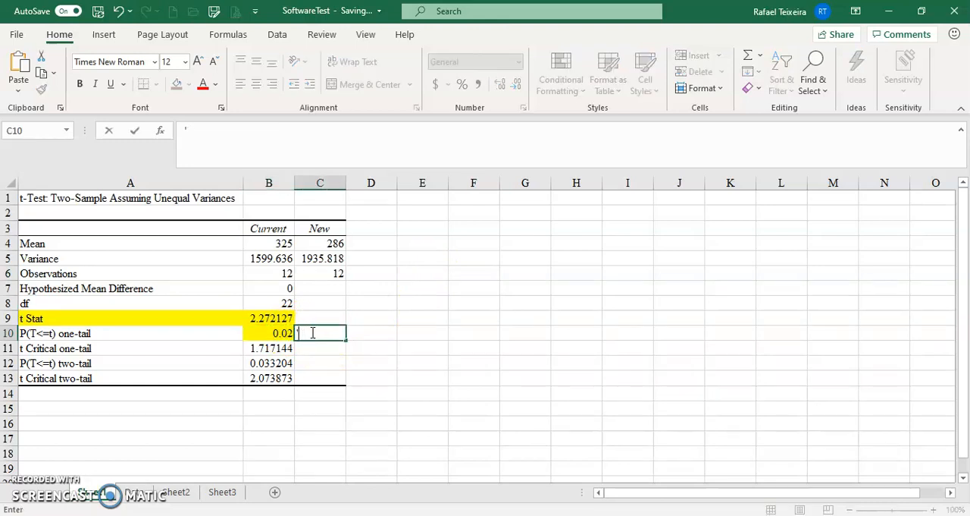
text(--> is this p-vlaue lower than)
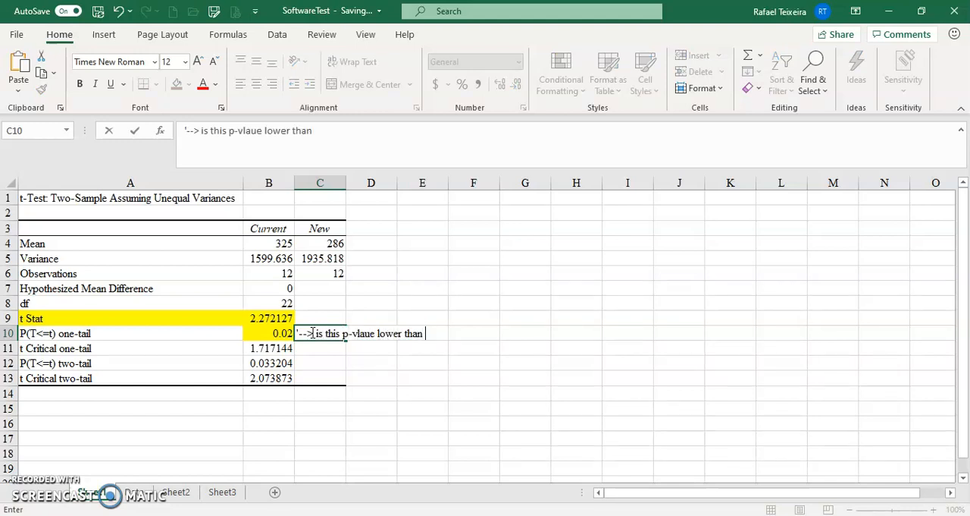
text( the alpha .0)
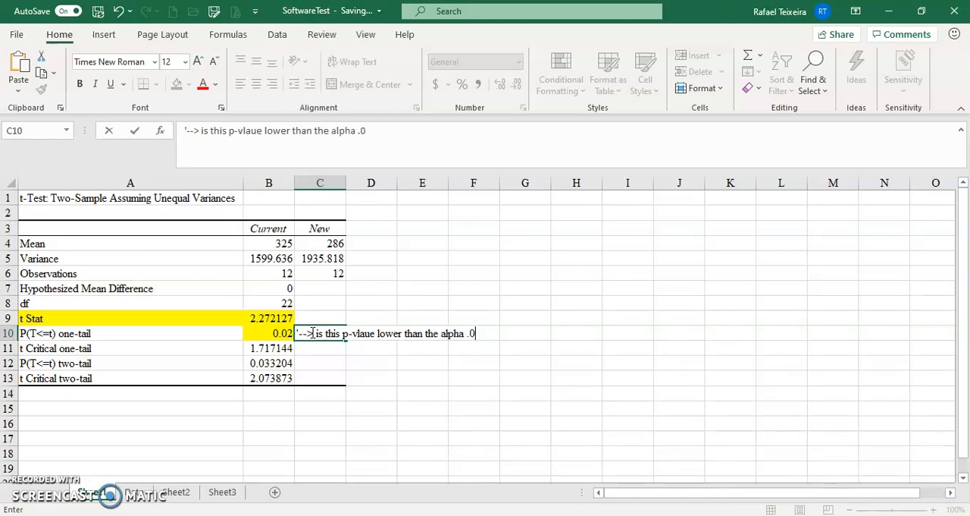
text(5? Yes, so I reject the)
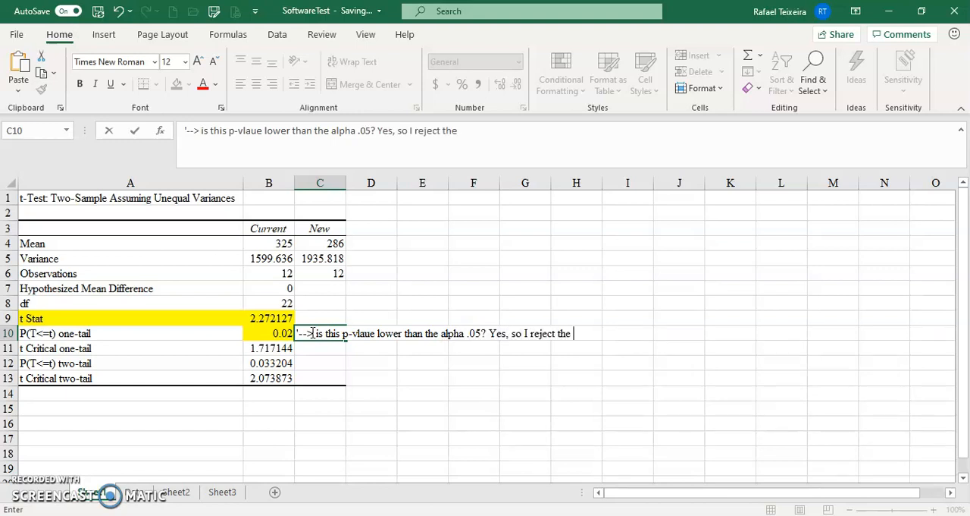
text( Ho)
key(Return)
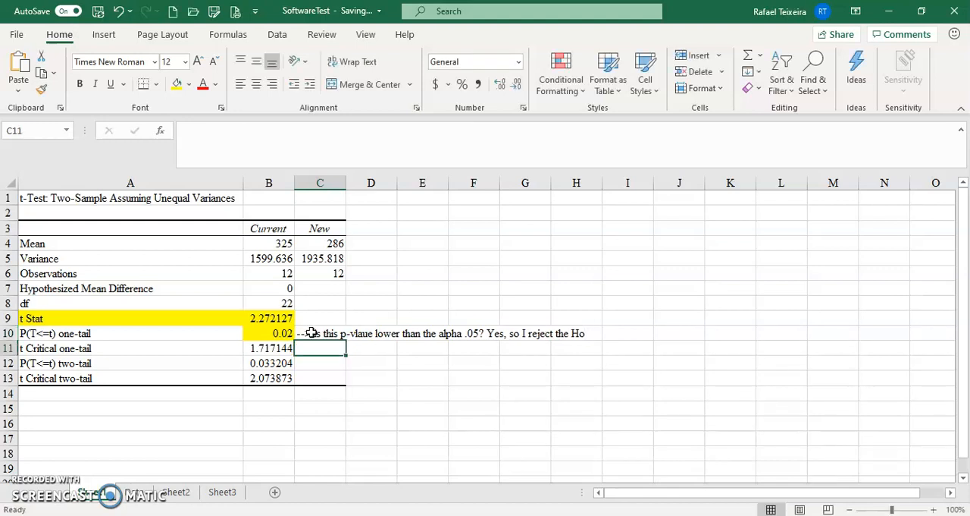
Display the t Critical one-tail value in B11 with one decimal place.
key(Left)
key(Left)
key(Right)
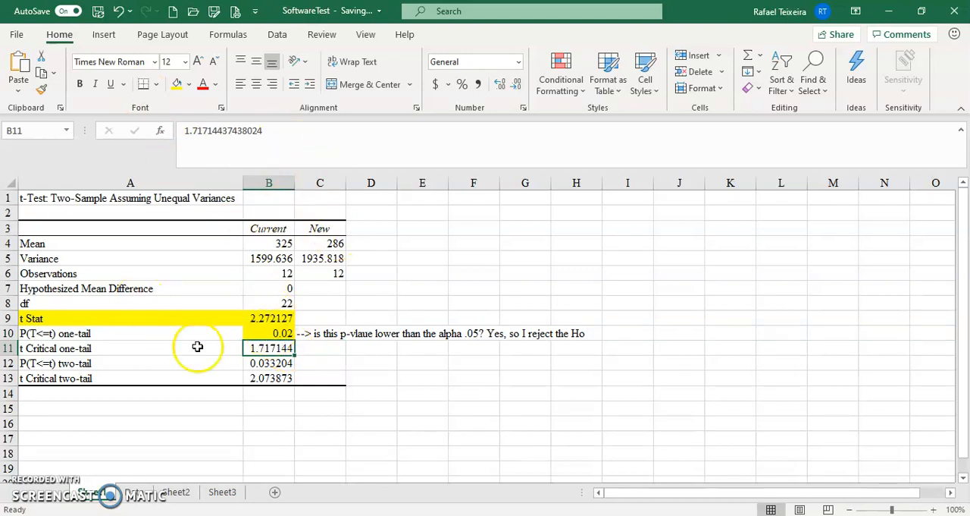
click(517, 83)
click(516, 84)
click(517, 84)
click(517, 83)
click(516, 84)
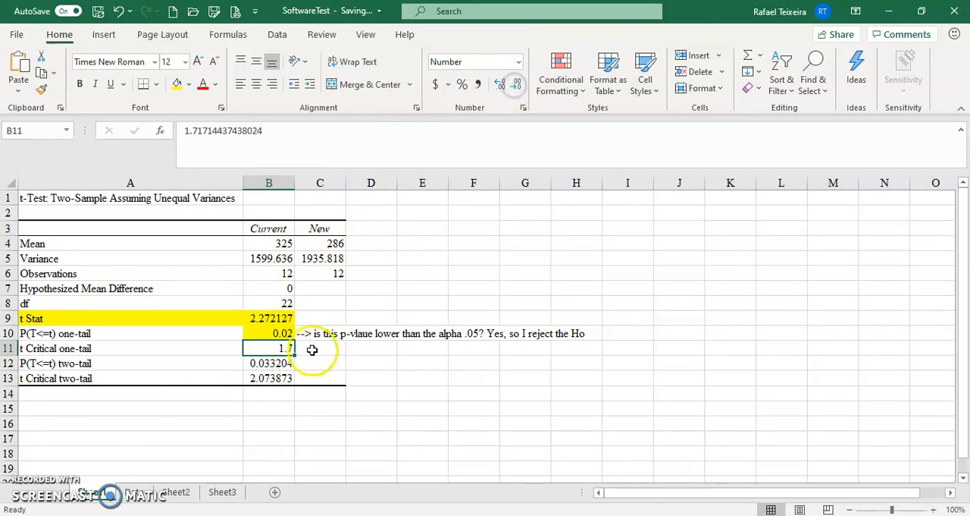
Begin the C11 note: "--. If the t Stat is higher than t Critical (in this case because is na upper tail test), reject Ho. Yes,".
click(311, 349)
text('--)
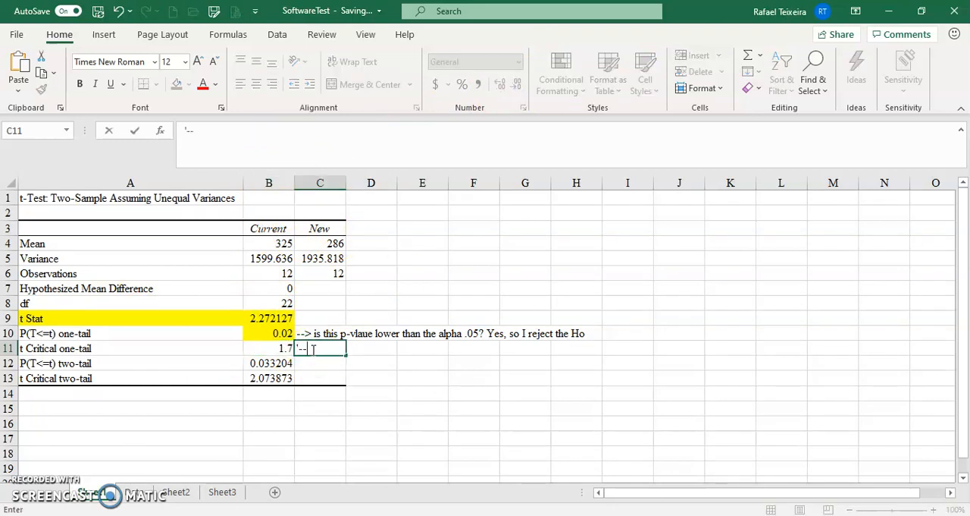
text(. If thi)
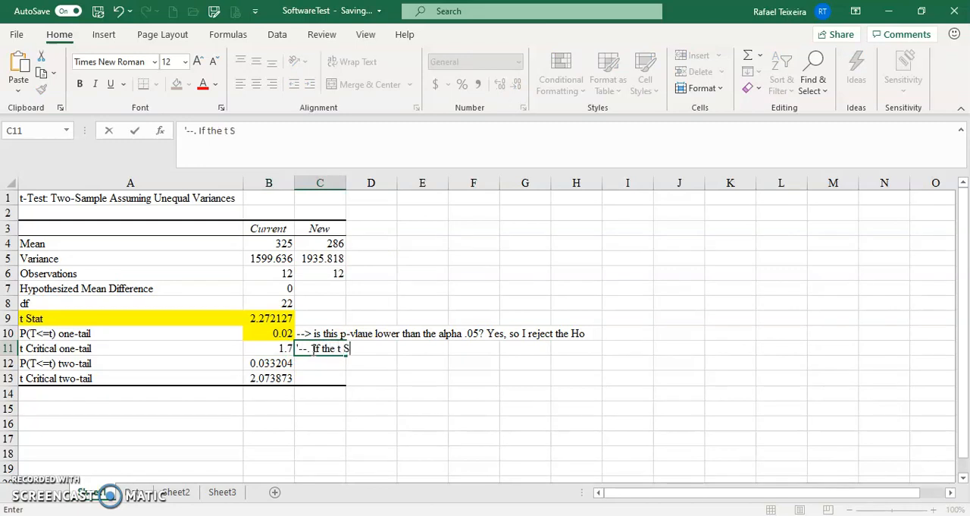
text(t Stat is higher than t Criti)
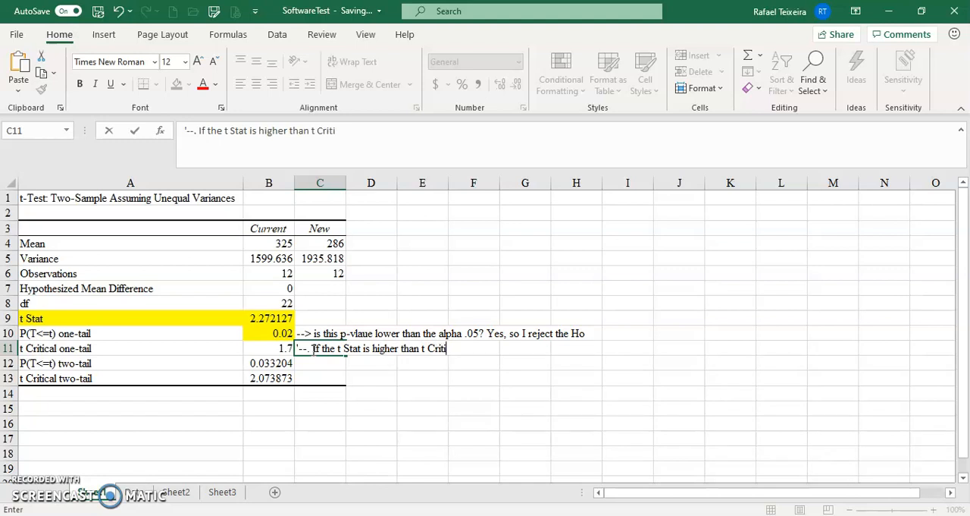
text(cal (in this case because )
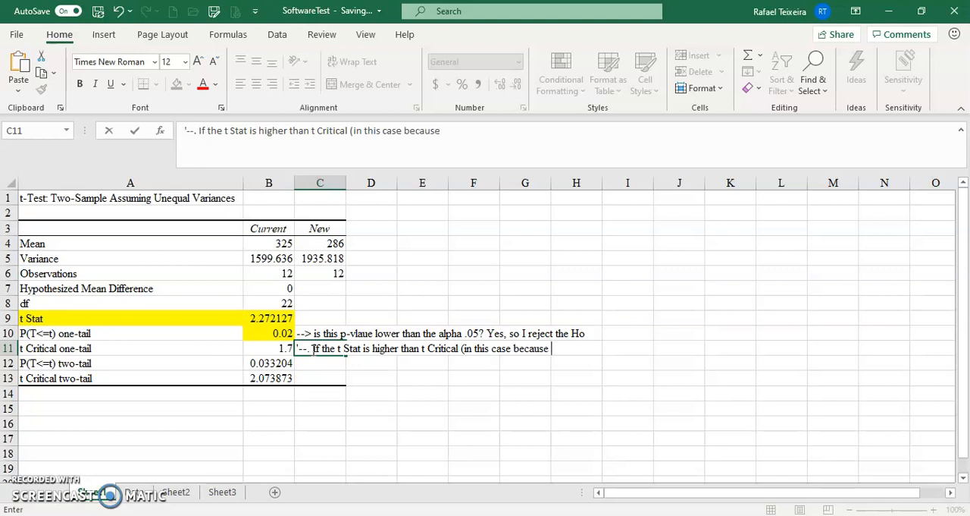
text(is na upper tail test))
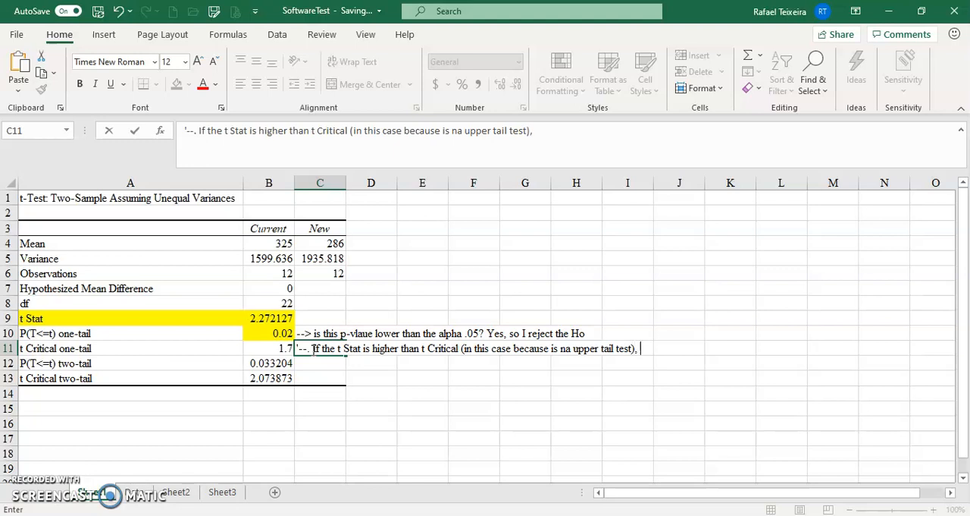
text(, reject Ho. Yes,)
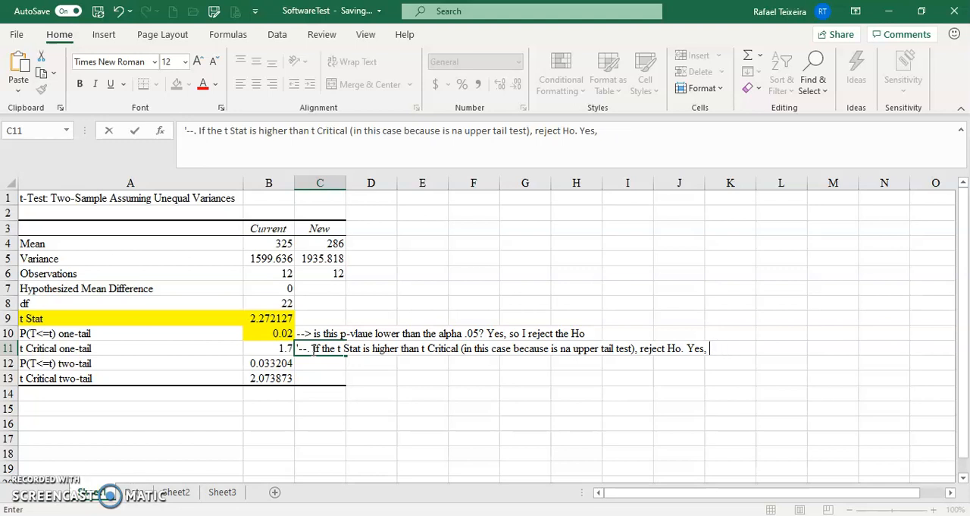
Complete the text note in C11 with the conclusion "t stat is 2.27, reject Ho".
text(t stat is 2.27)
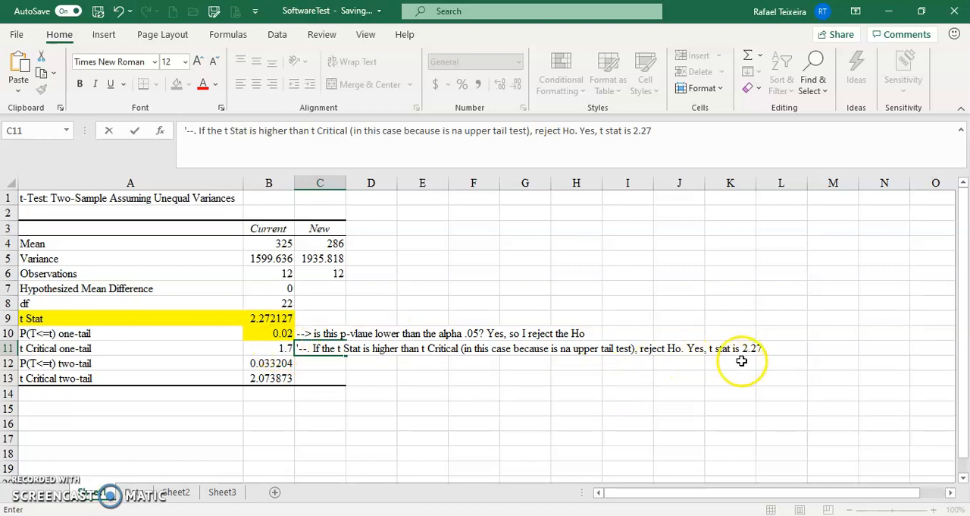
text(reject Ho)
key(Return)
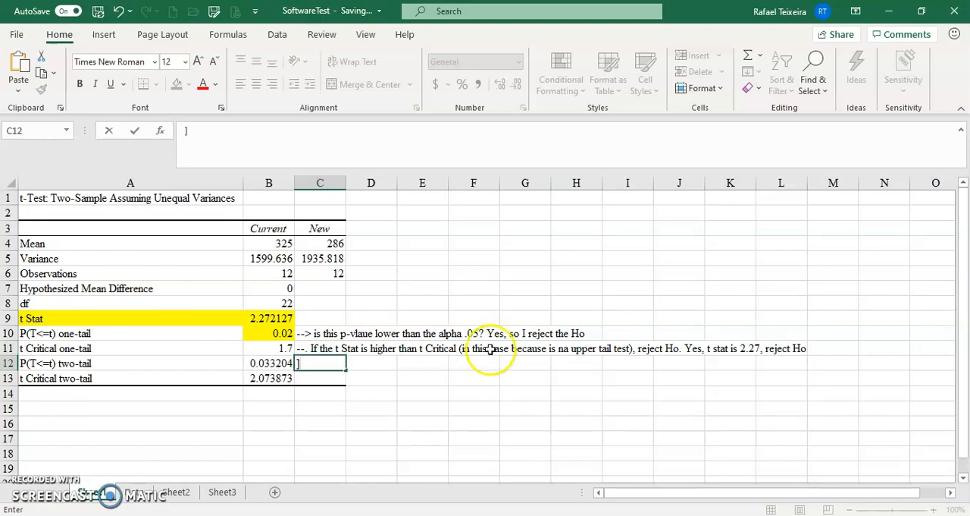
click(485, 258)
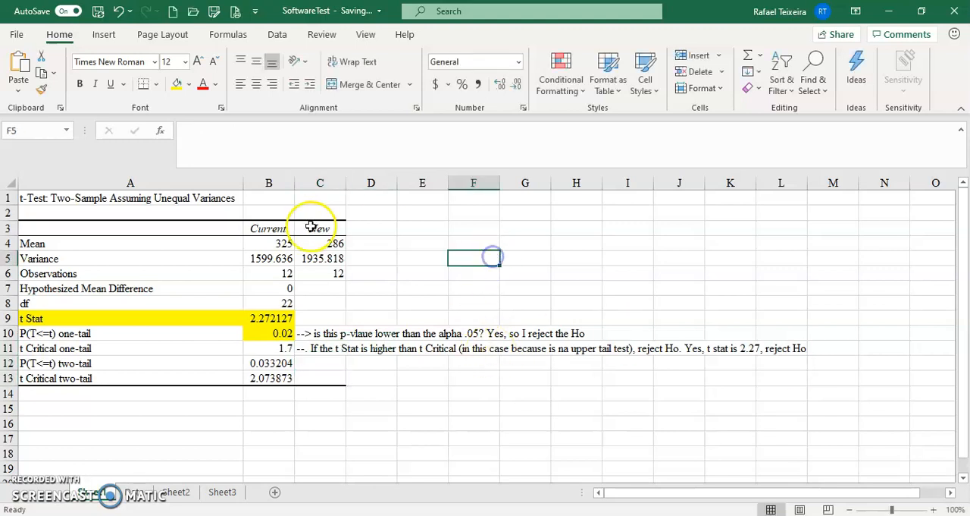